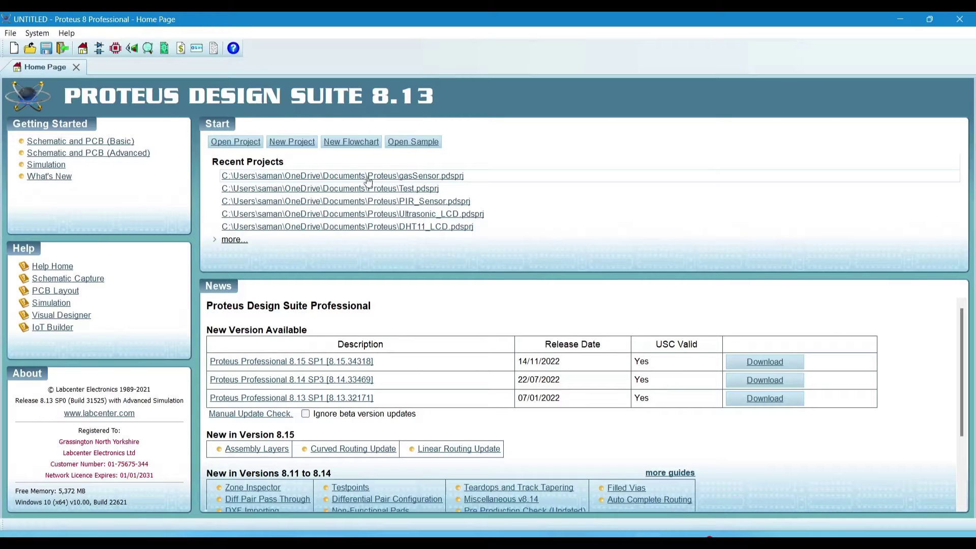
- Open gasSensor.pdsprj from Recent Projects, showing its empty schematic sheet
{"action": "left_click", "coordinate": [332, 176]}
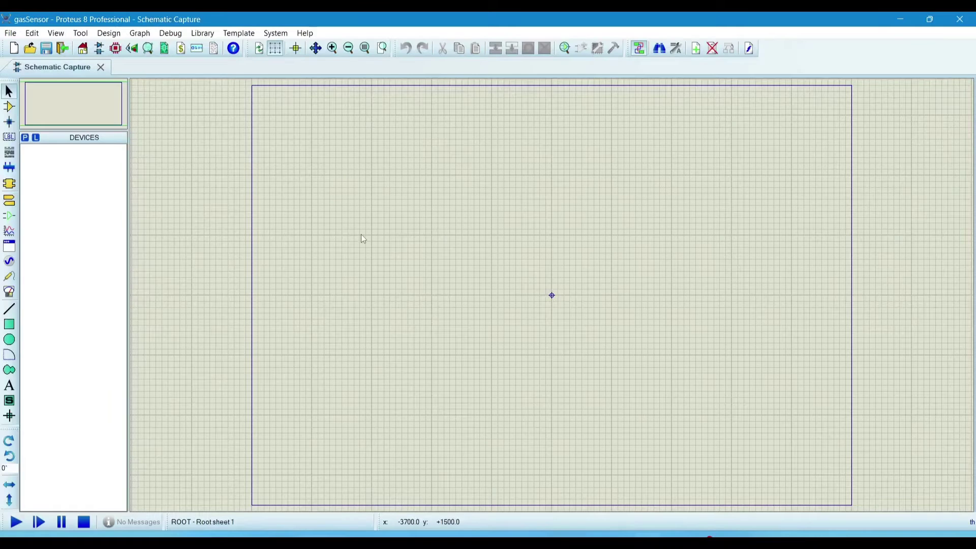
- Search for ARDUINO UNO and MQ-6 GAS SENSOR in Pick Devices and add both
{"action": "left_click", "coordinate": [24, 137]}
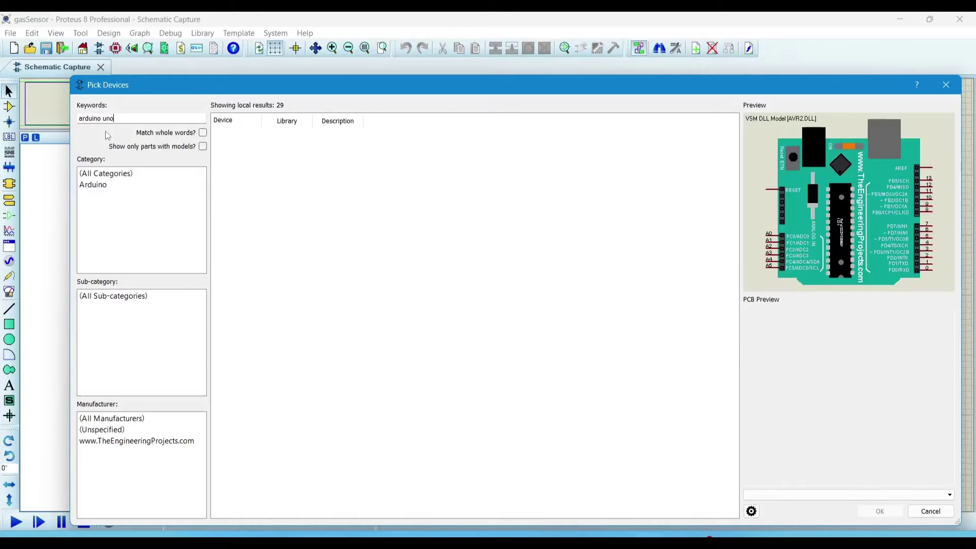
{"action": "key", "text": "BackSpace"}
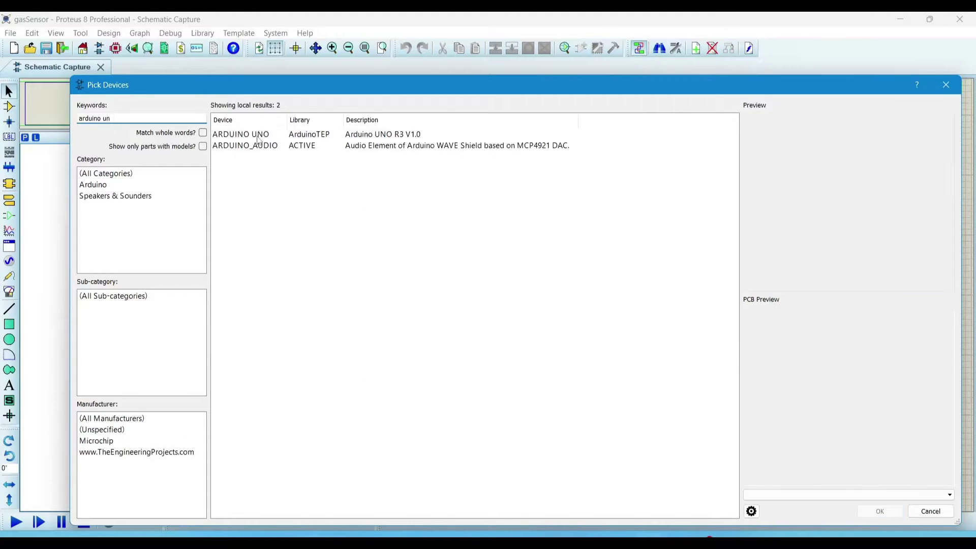
{"action": "left_click", "coordinate": [259, 146]}
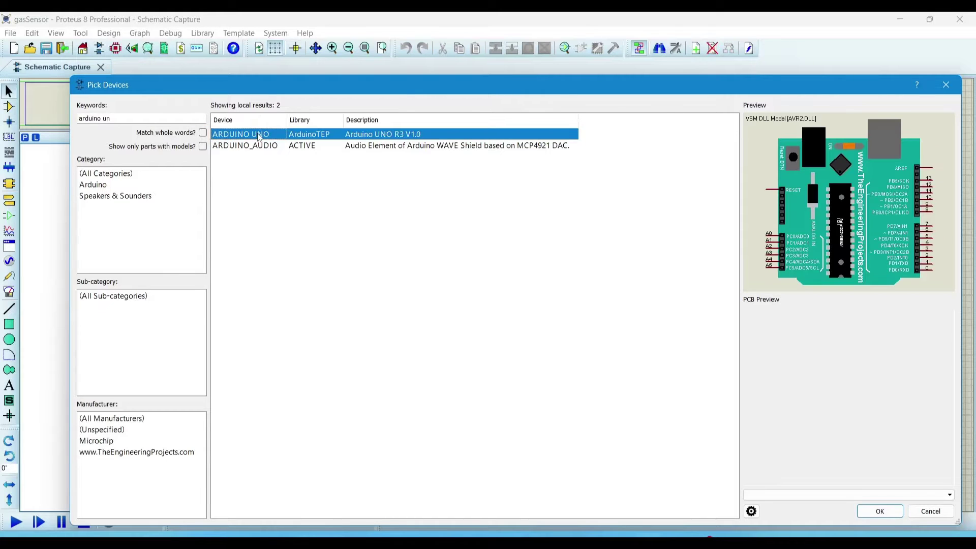
{"action": "left_click", "coordinate": [137, 122]}
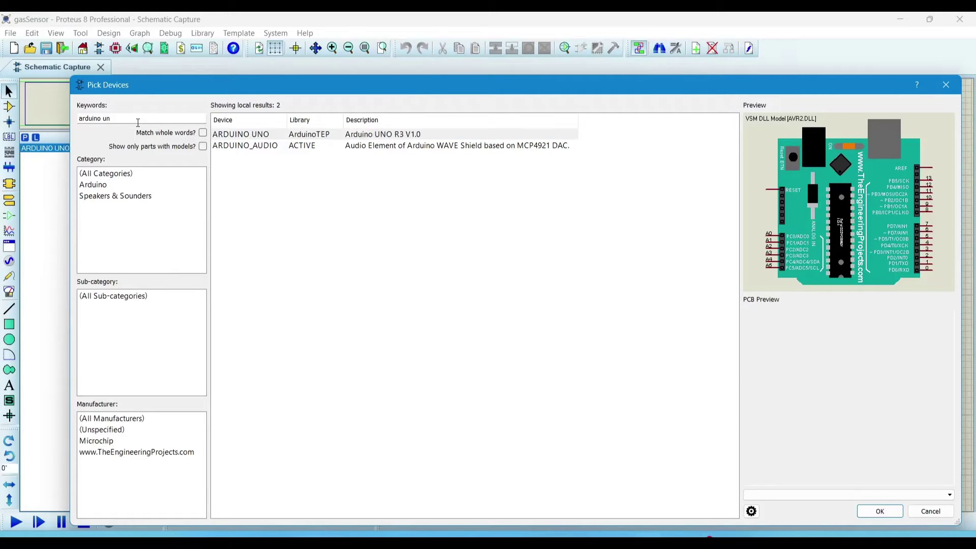
{"action": "key", "text": "BackSpace"}
{"action": "key", "text": "BackSpace"}
{"action": "key", "text": "BackSpace"}
{"action": "key", "text": "BackSpace"}
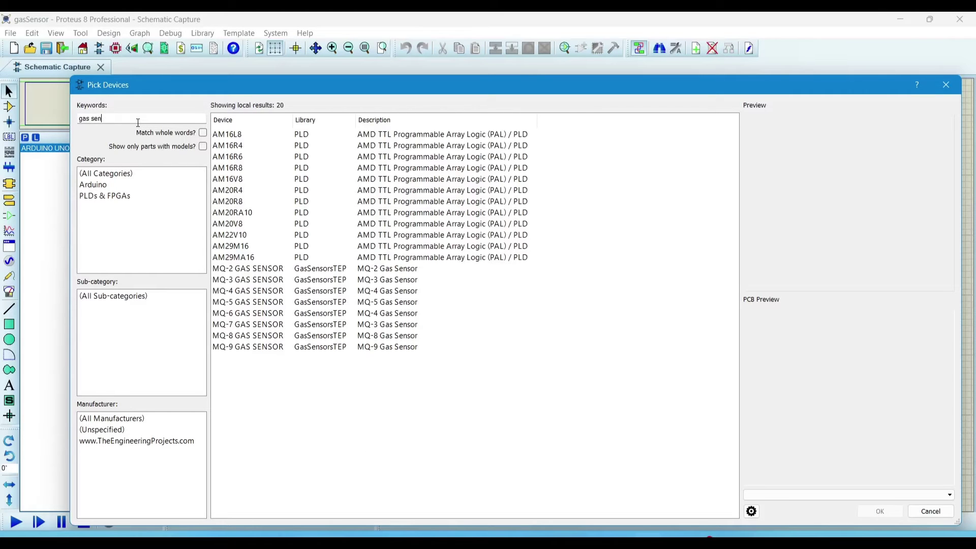
{"action": "left_click", "coordinate": [247, 194]}
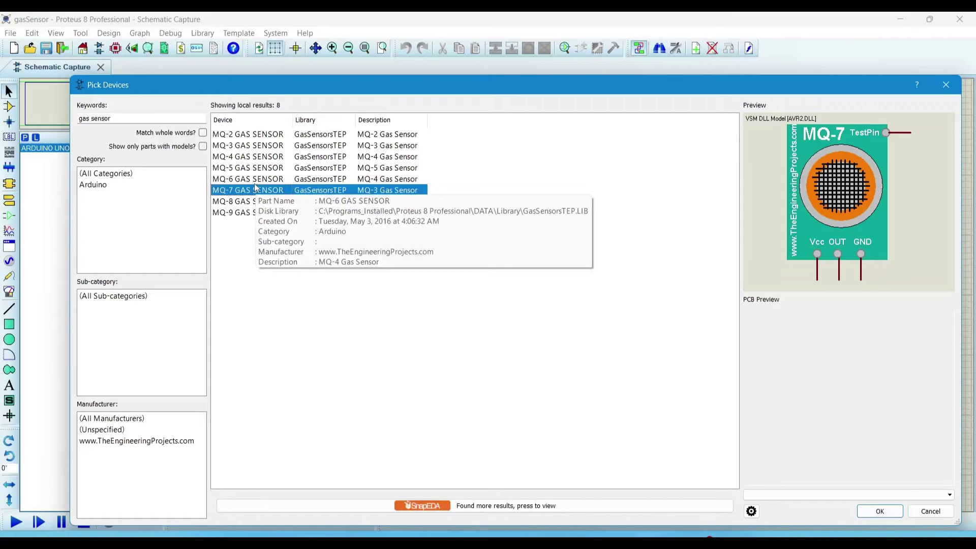
{"action": "double_click", "coordinate": [256, 180]}
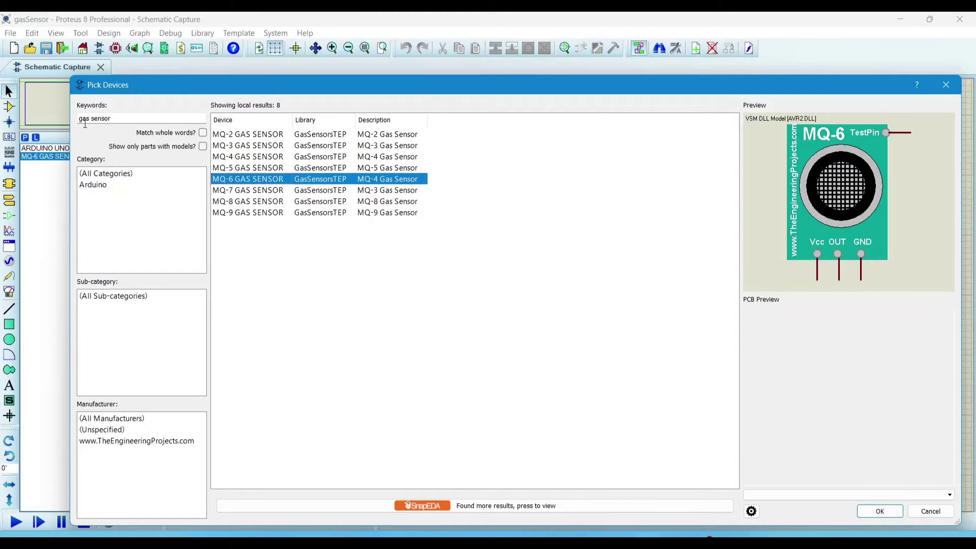
- Add POT-HG, RES and LED-GREEN to the device list
{"action": "left_click", "coordinate": [114, 120]}
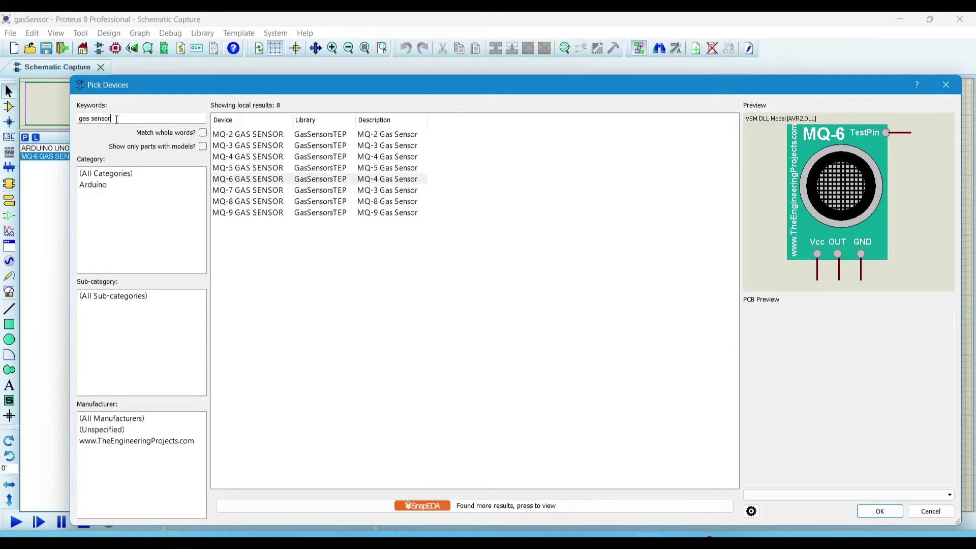
{"action": "key", "text": "BackSpace"}
{"action": "key", "text": "BackSpace"}
{"action": "key", "text": "BackSpace"}
{"action": "type", "text": "po"}
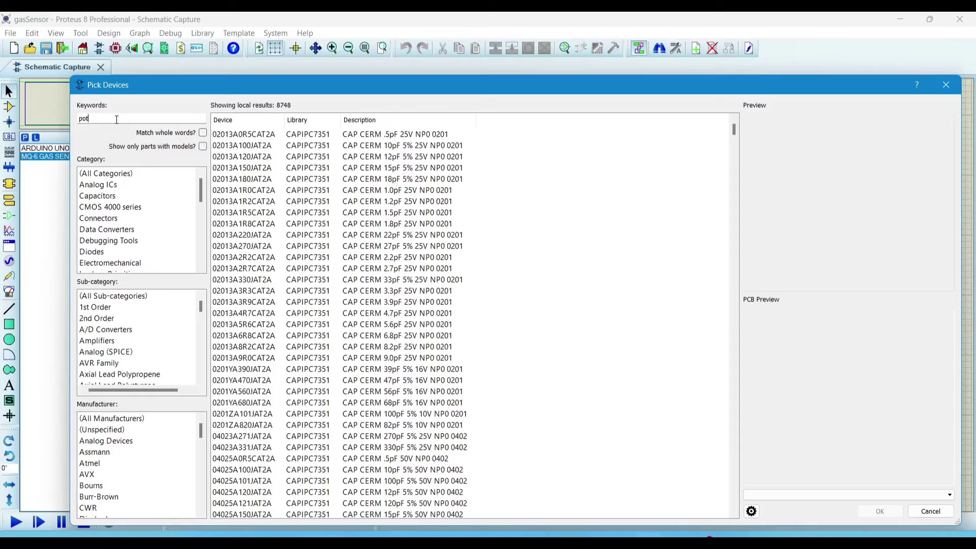
{"action": "type", "text": "t "}
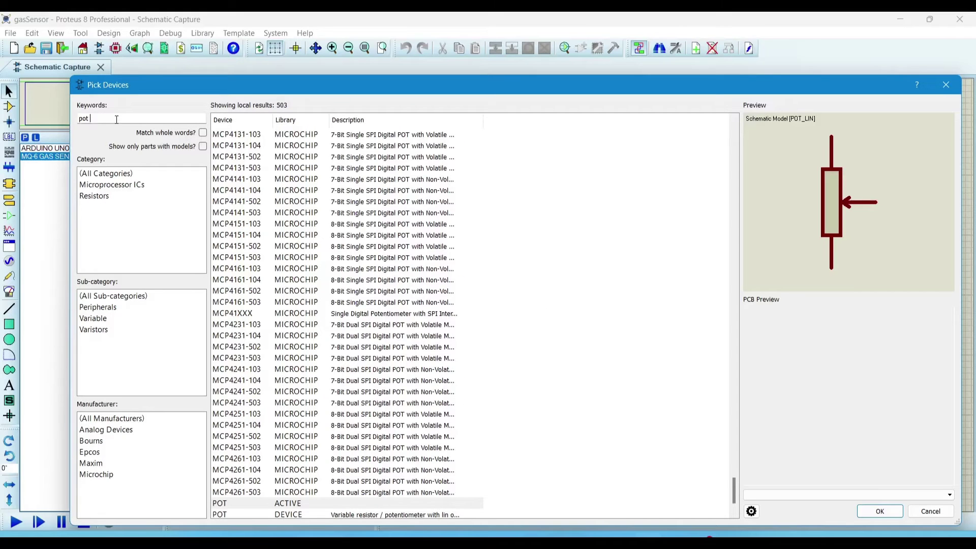
{"action": "type", "text": "hg"}
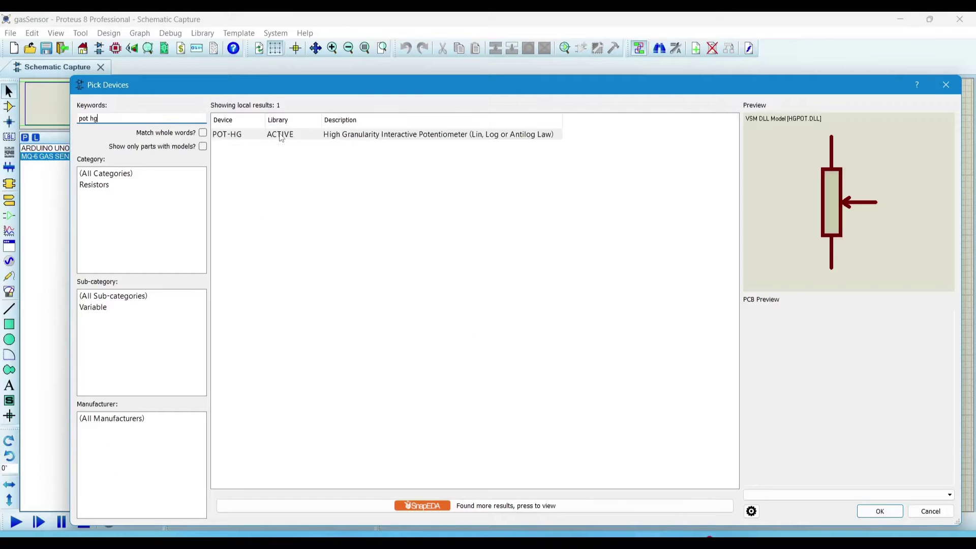
{"action": "double_click", "coordinate": [279, 135]}
{"action": "left_click", "coordinate": [131, 121]}
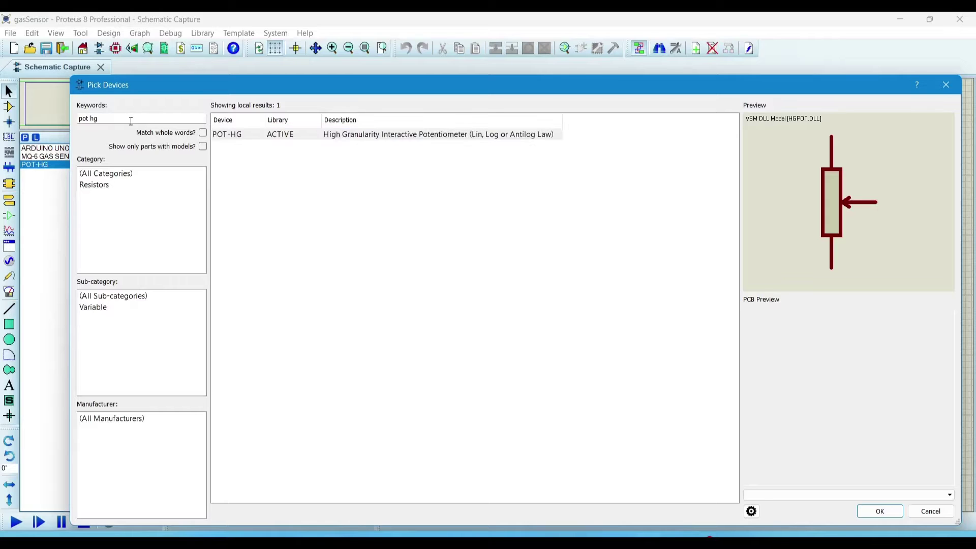
{"action": "key", "text": "BackSpace"}
{"action": "key", "text": "BackSpace"}
{"action": "key", "text": "BackSpace"}
{"action": "key", "text": "BackSpace"}
{"action": "key", "text": "BackSpace"}
{"action": "type", "text": "resistor"}
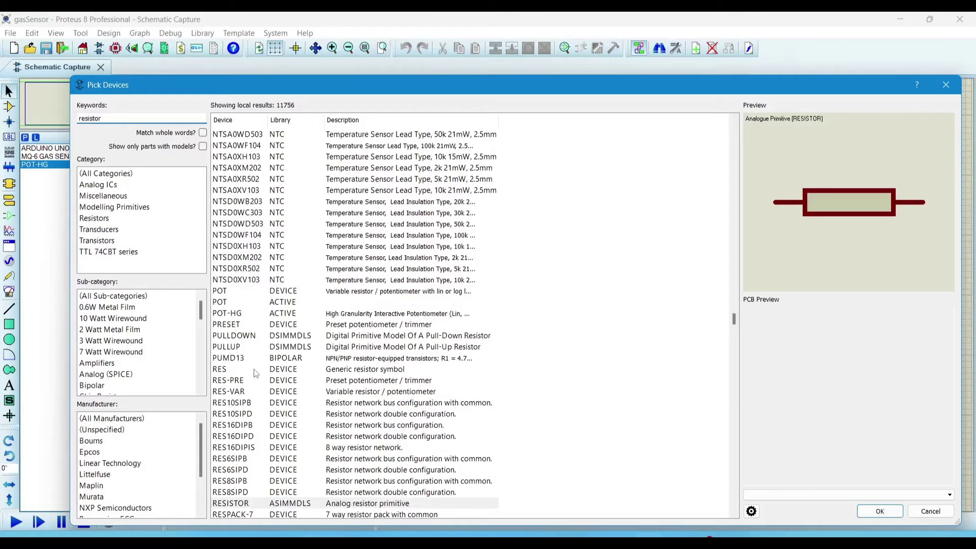
{"action": "double_click", "coordinate": [256, 372]}
{"action": "left_click", "coordinate": [123, 118]}
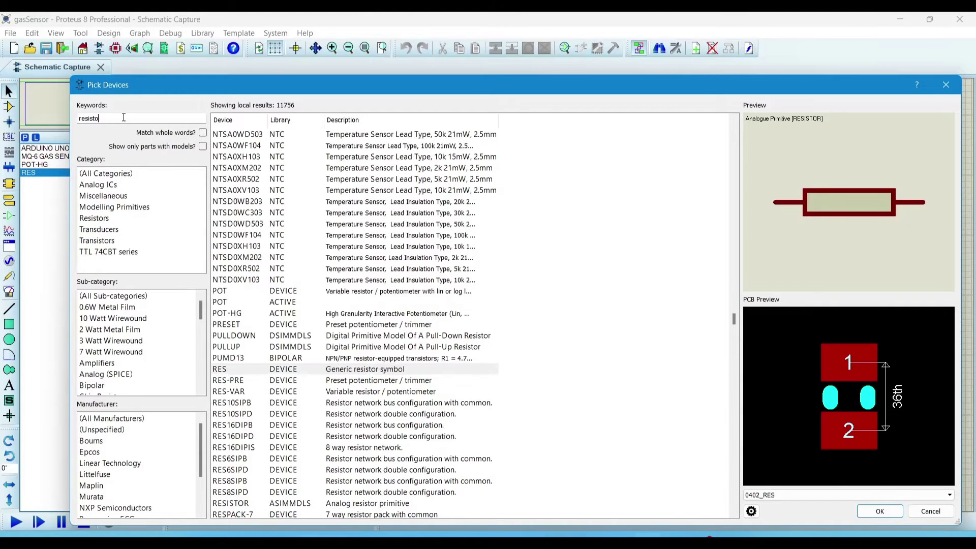
{"action": "key", "text": "BackSpace"}
{"action": "key", "text": "BackSpace"}
{"action": "key", "text": "BackSpace"}
{"action": "key", "text": "BackSpace"}
{"action": "key", "text": "BackSpace"}
{"action": "key", "text": "BackSpace"}
{"action": "key", "text": "BackSpace"}
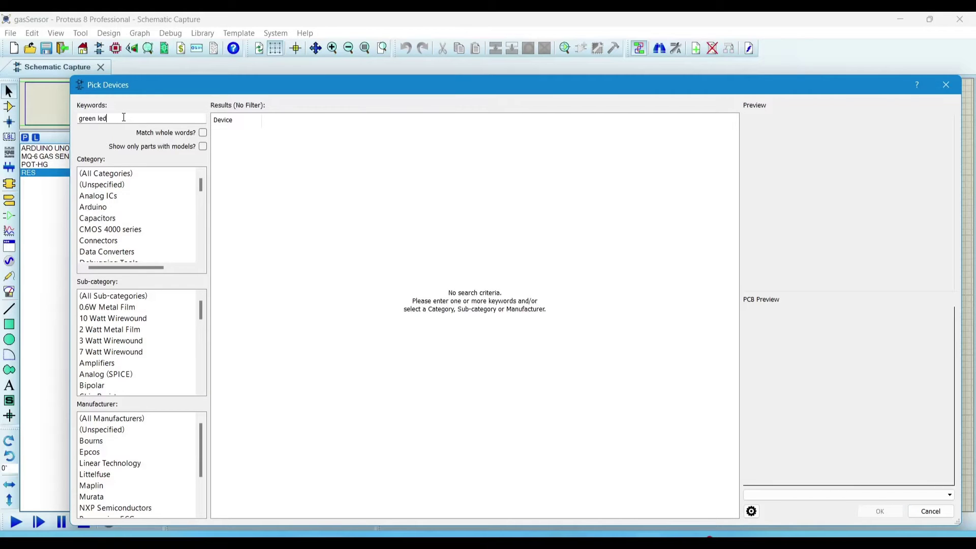
{"action": "left_click", "coordinate": [259, 171]}
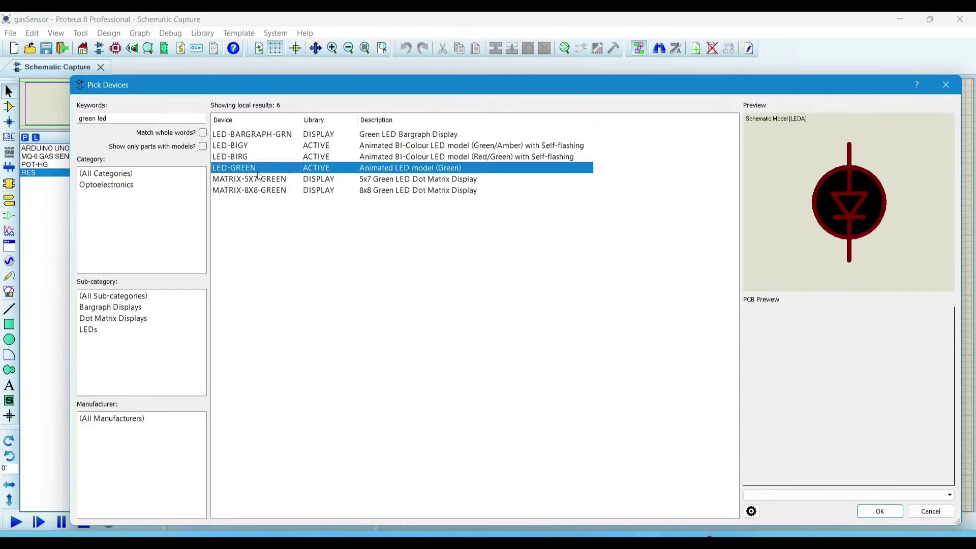
{"action": "double_click", "coordinate": [258, 169]}
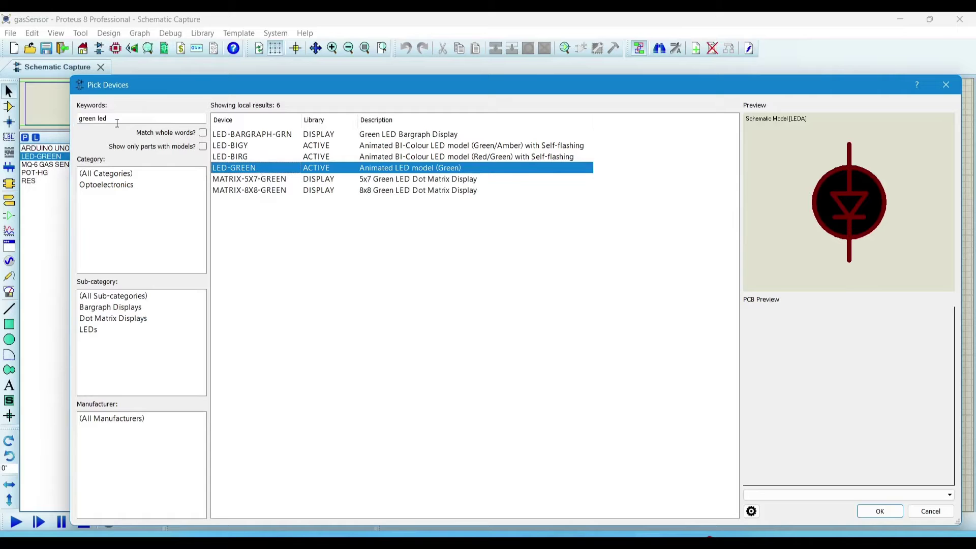
- Place the Arduino Uno left of the sheet centre
{"action": "left_click", "coordinate": [945, 85]}
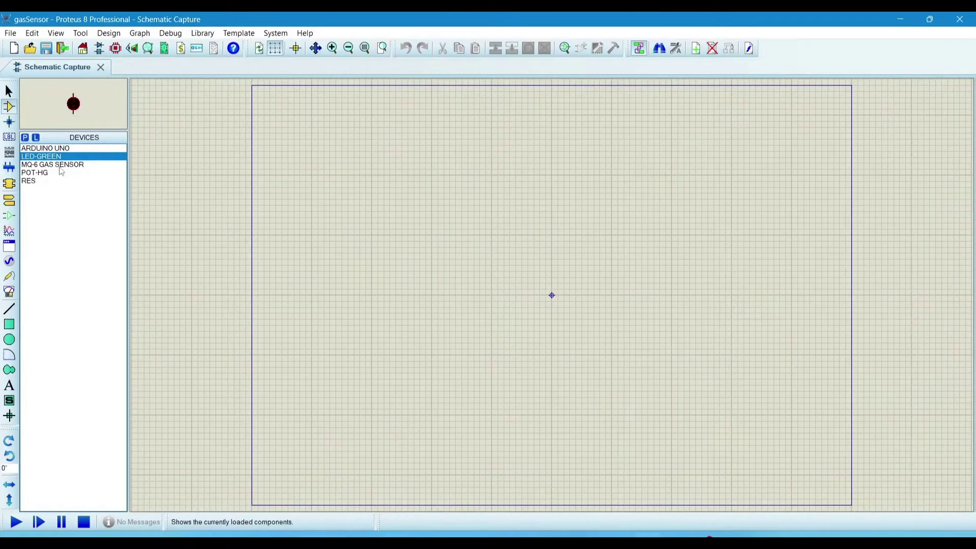
{"action": "left_click", "coordinate": [46, 148]}
{"action": "left_click", "coordinate": [300, 237]}
{"action": "left_click", "coordinate": [402, 313]}
- Place the green LED right of the Arduino, rotated ninety degrees
{"action": "left_click", "coordinate": [41, 157]}
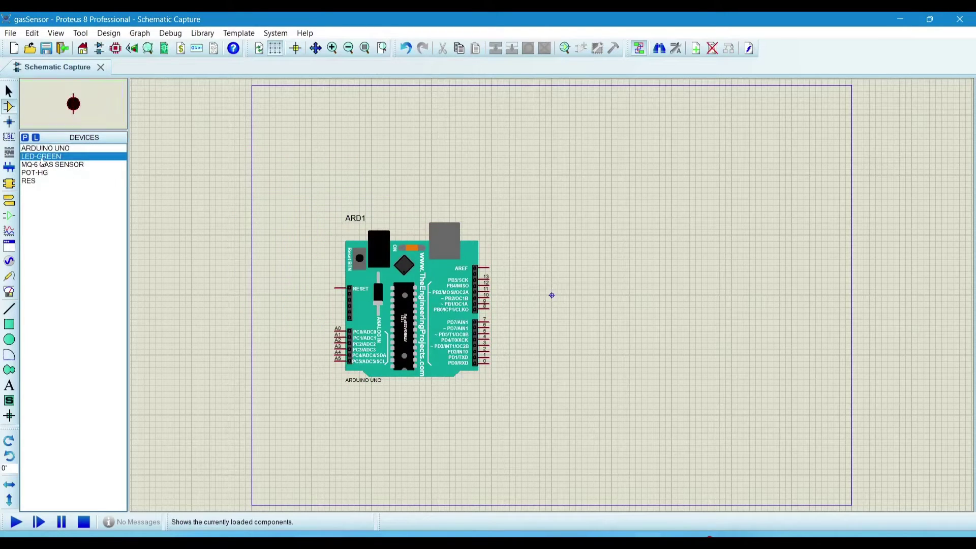
{"action": "left_click", "coordinate": [544, 278]}
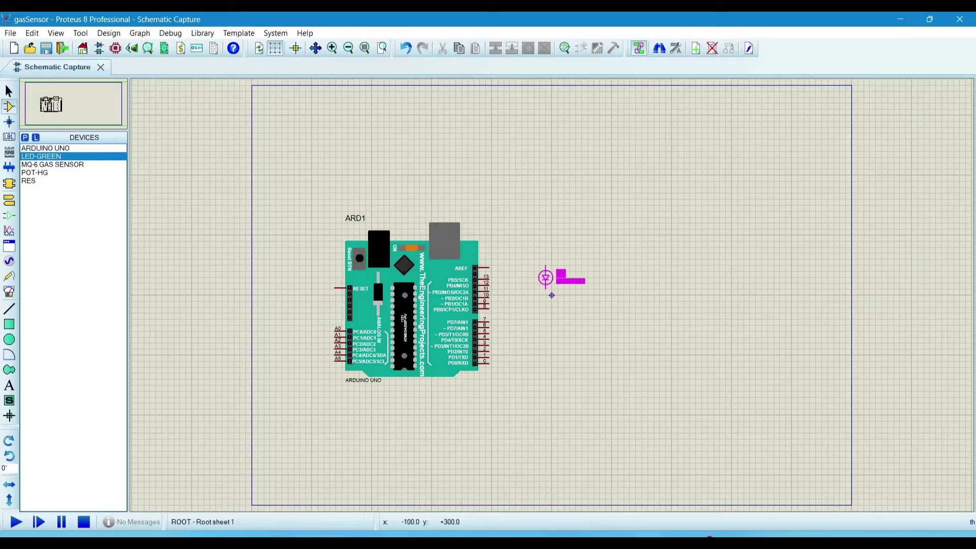
{"action": "left_click", "coordinate": [551, 285]}
{"action": "right_click", "coordinate": [552, 284]}
{"action": "left_click", "coordinate": [571, 248]}
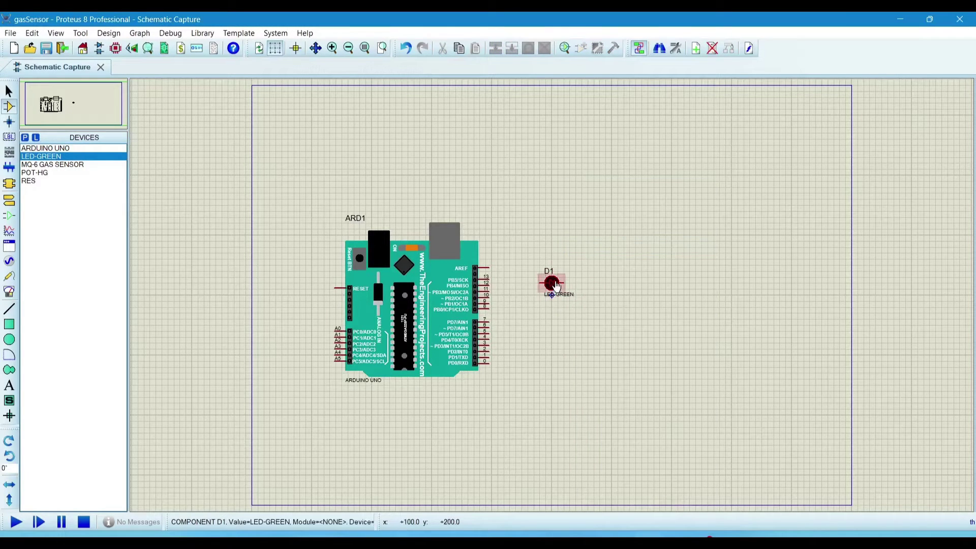
- Place the MQ-6 sensor and RV1, rotate RV1 180 degrees, and wire TestPin to it
{"action": "left_click", "coordinate": [52, 164]}
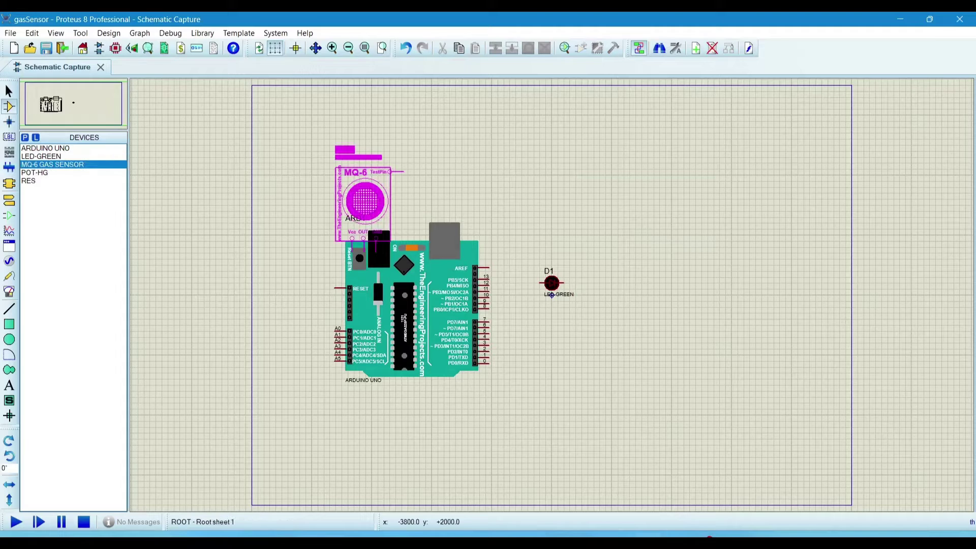
{"action": "left_click", "coordinate": [311, 169]}
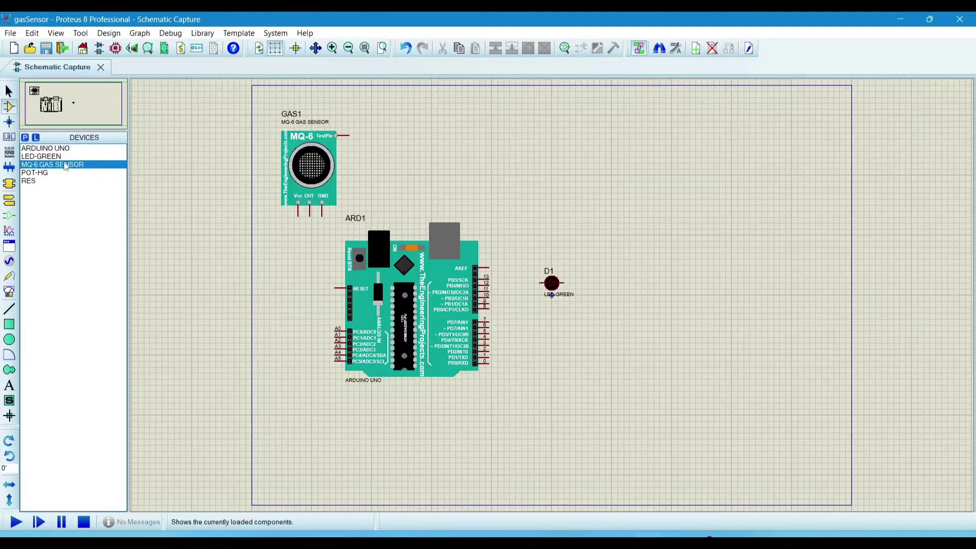
{"action": "left_click", "coordinate": [40, 174]}
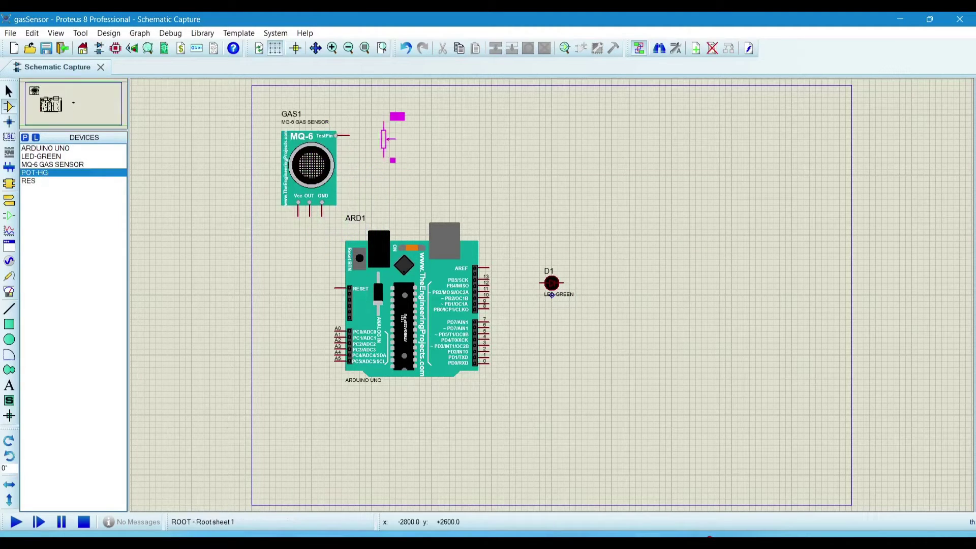
{"action": "left_click", "coordinate": [372, 134]}
{"action": "right_click", "coordinate": [381, 131]}
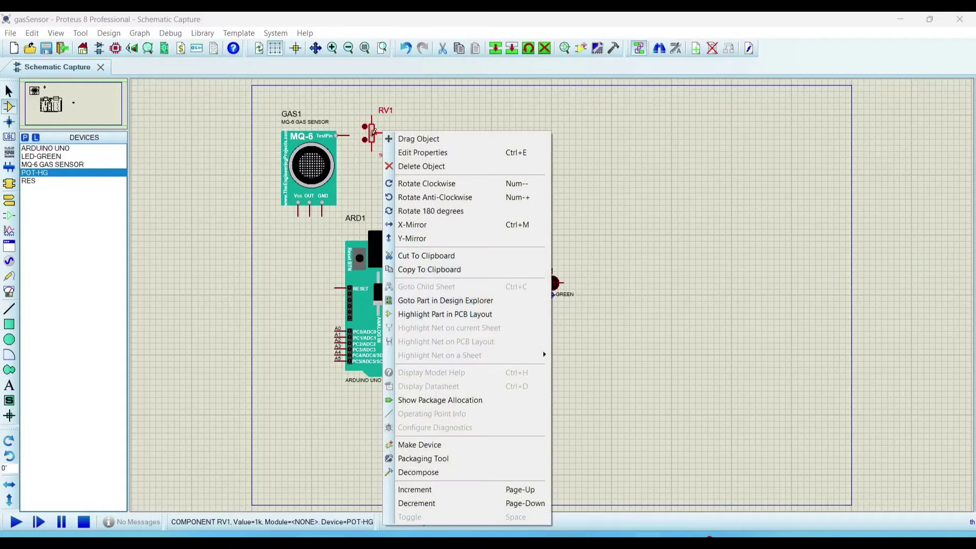
{"action": "left_click", "coordinate": [406, 210]}
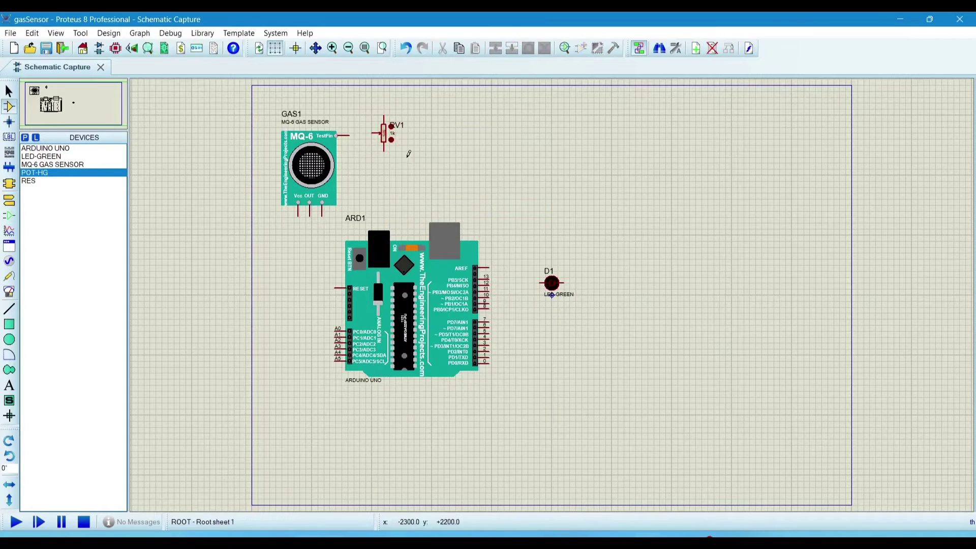
{"action": "left_click", "coordinate": [374, 132]}
- Place resistor R1 right of D1 and wire D1 to it
{"action": "left_click", "coordinate": [42, 182]}
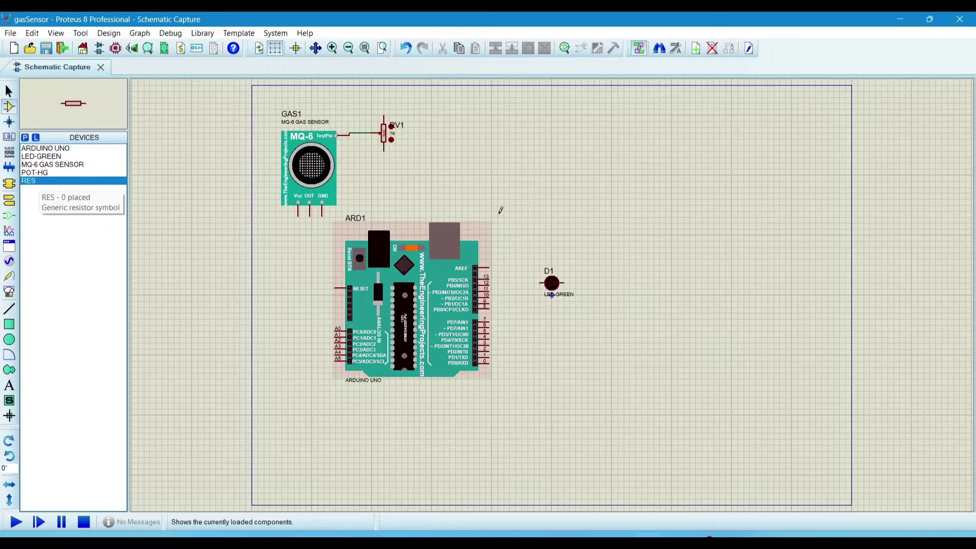
{"action": "left_click", "coordinate": [602, 282]}
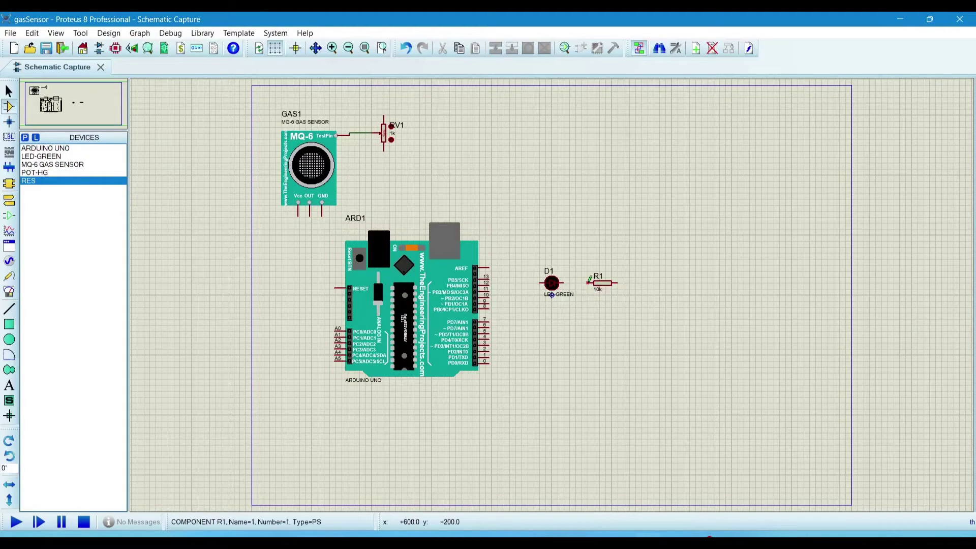
{"action": "left_click", "coordinate": [568, 282]}
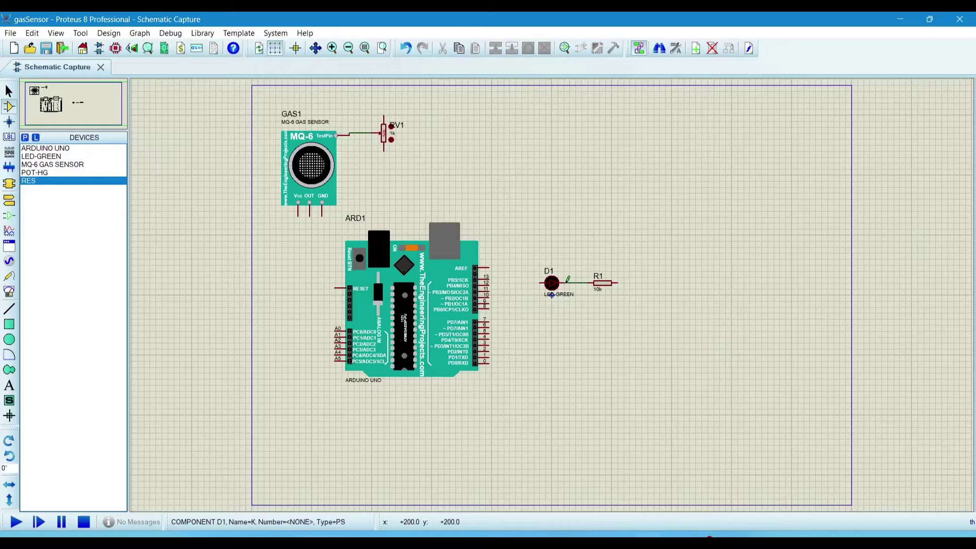
- Change R1's Resistance from 10k to 100 in Edit Component
{"action": "double_click", "coordinate": [610, 280]}
{"action": "left_click", "coordinate": [430, 197]}
{"action": "type", "text": "100"}
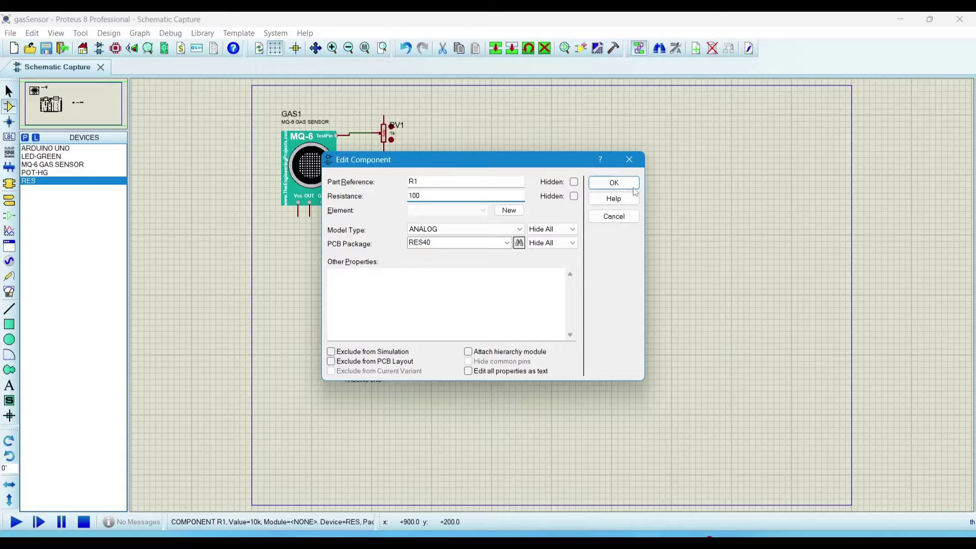
{"action": "left_click", "coordinate": [631, 188]}
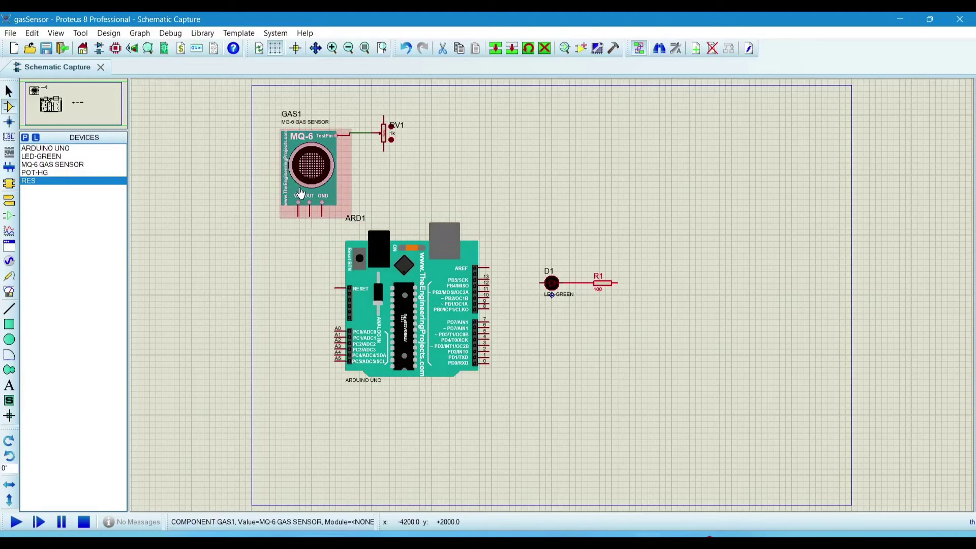
- Draw two wires: GAS1 OUT to ARD1 A0, and D1 to ARD1 pin 13
{"action": "left_click", "coordinate": [310, 213]}
{"action": "left_click", "coordinate": [335, 330]}
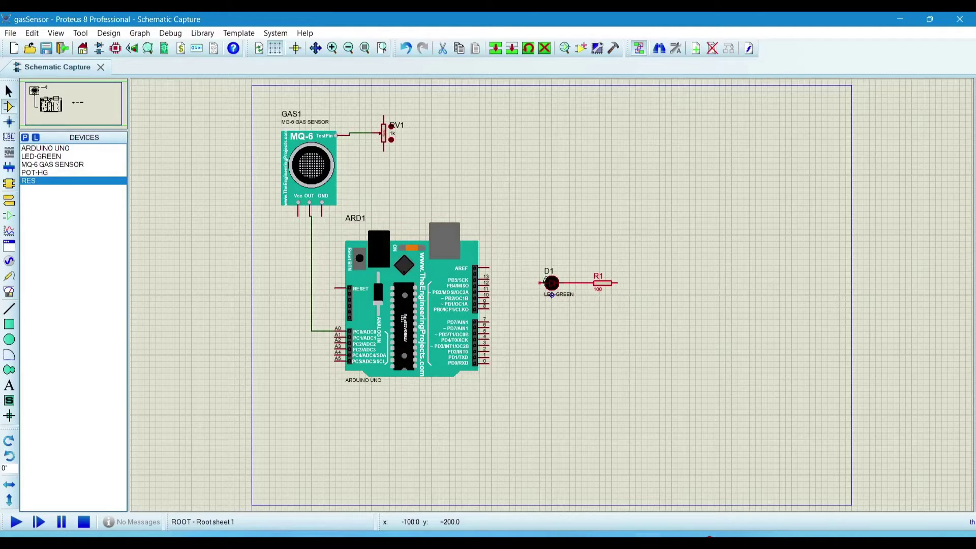
{"action": "left_click", "coordinate": [539, 283]}
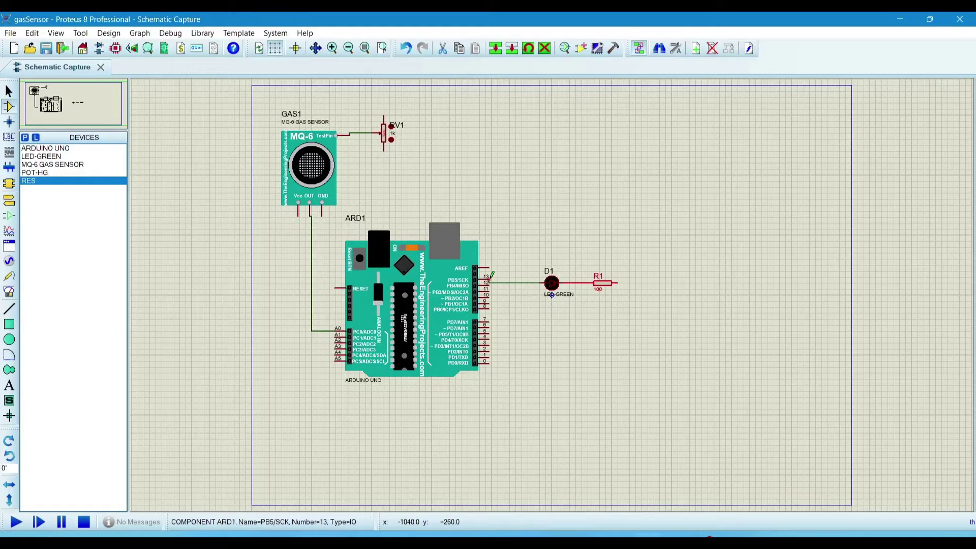
{"action": "left_click", "coordinate": [491, 277]}
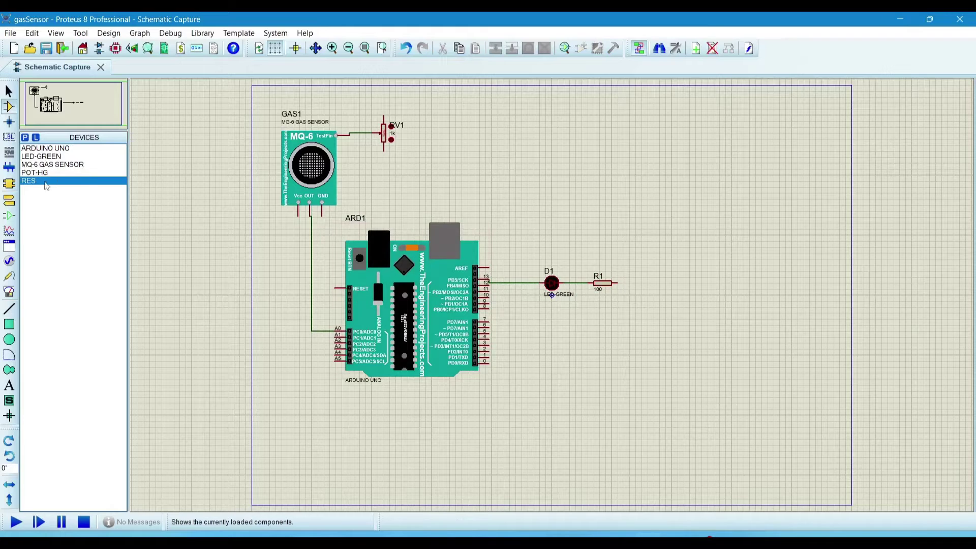
- Place ground terminals on R1's right end and the sensor's GND pin
{"action": "left_click", "coordinate": [9, 198]}
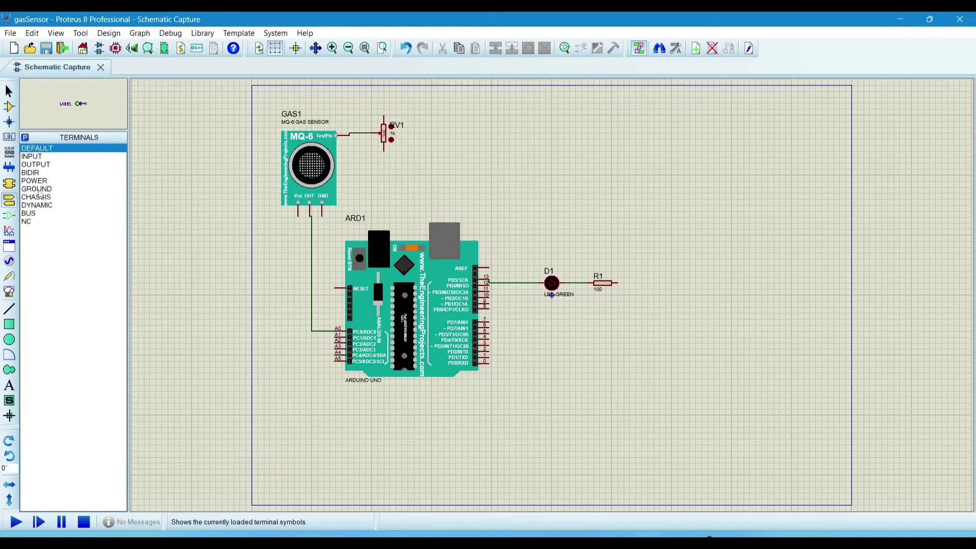
{"action": "left_click", "coordinate": [38, 190]}
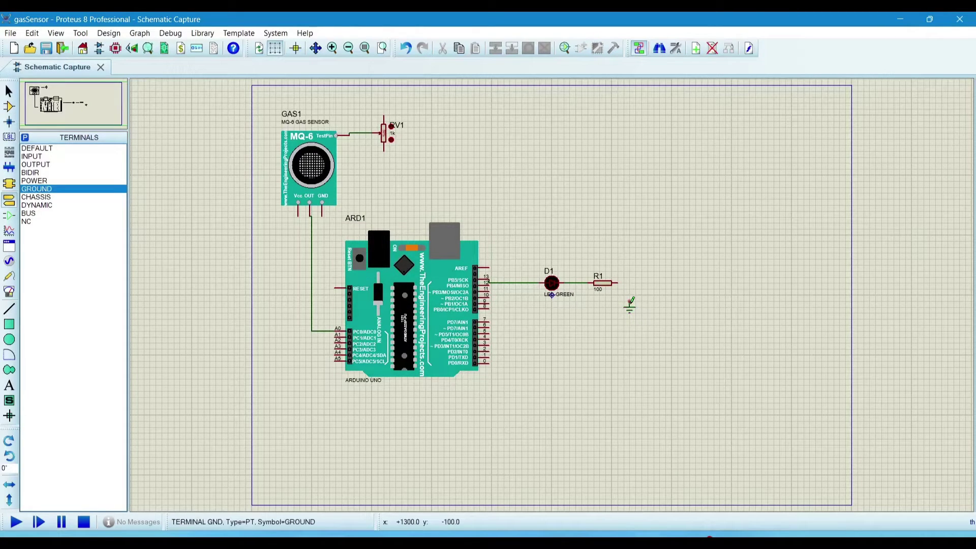
{"action": "left_click", "coordinate": [630, 302]}
{"action": "left_click", "coordinate": [618, 283]}
{"action": "left_click", "coordinate": [628, 305]}
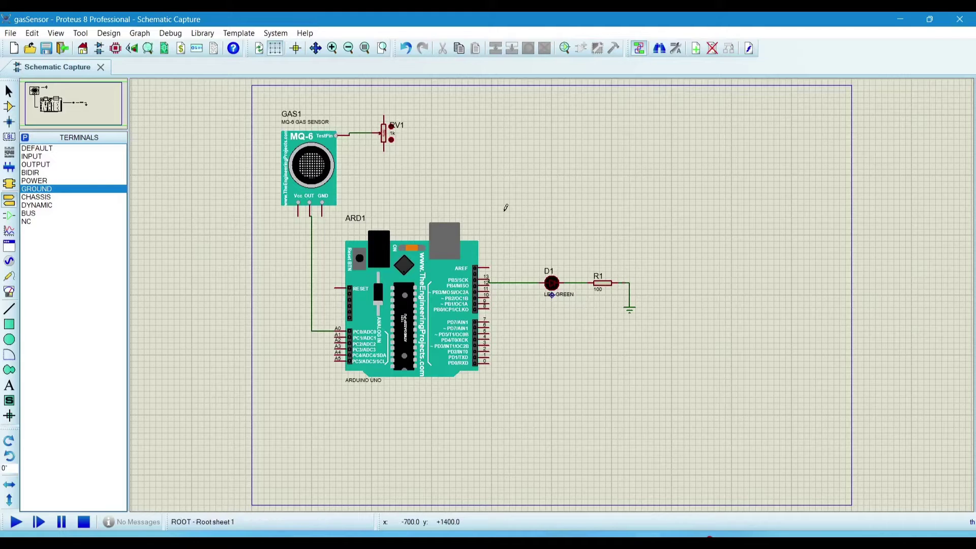
{"action": "left_click", "coordinate": [323, 223]}
- Place a power terminal left of the sensor and wire it to Vcc
{"action": "left_click", "coordinate": [42, 181]}
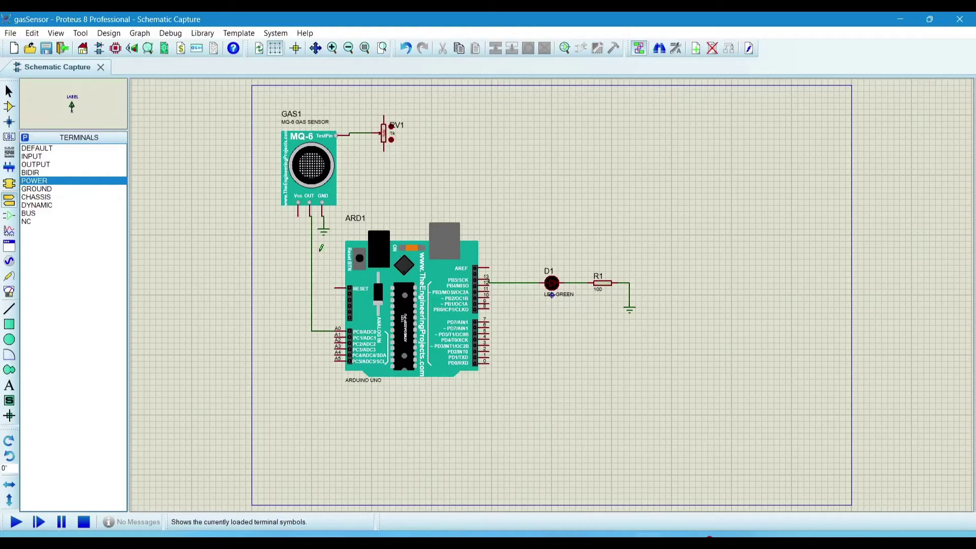
{"action": "left_click", "coordinate": [282, 222]}
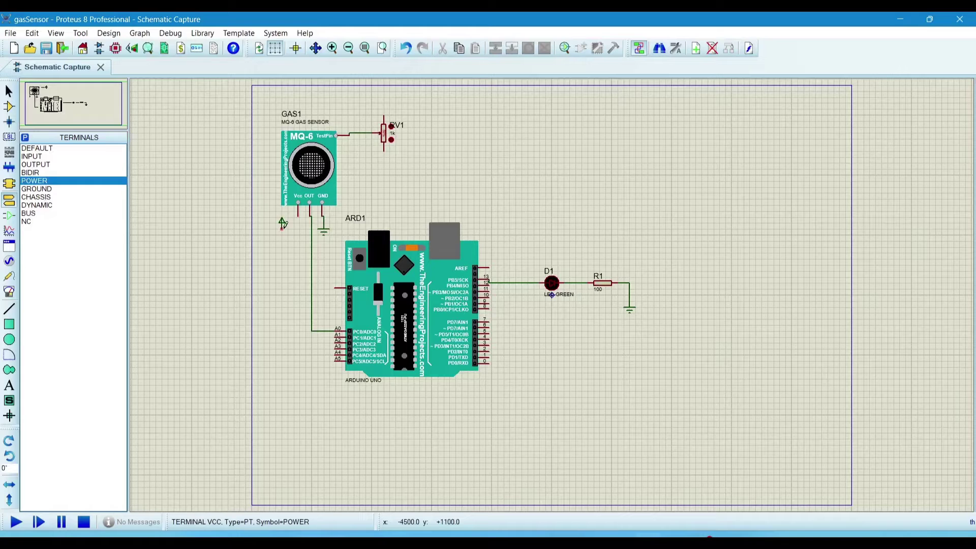
{"action": "left_click", "coordinate": [297, 216]}
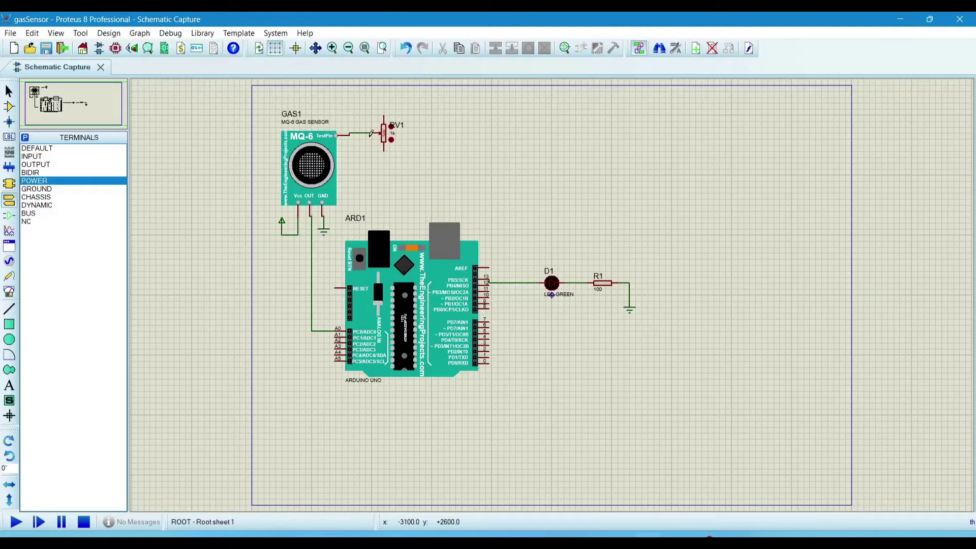
- Place a DC generator above RV1 and wire it to RV1's top pin
{"action": "left_click", "coordinate": [389, 139]}
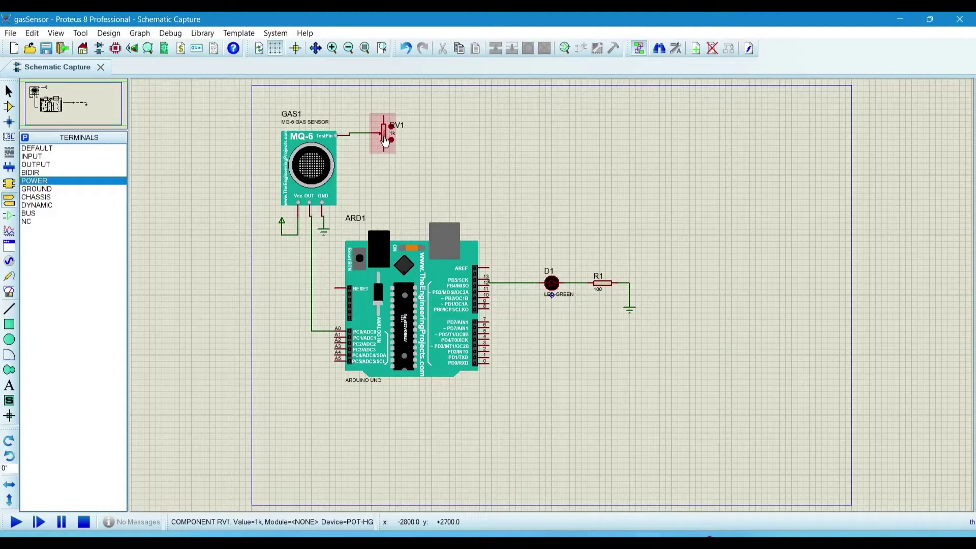
{"action": "left_click", "coordinate": [9, 260]}
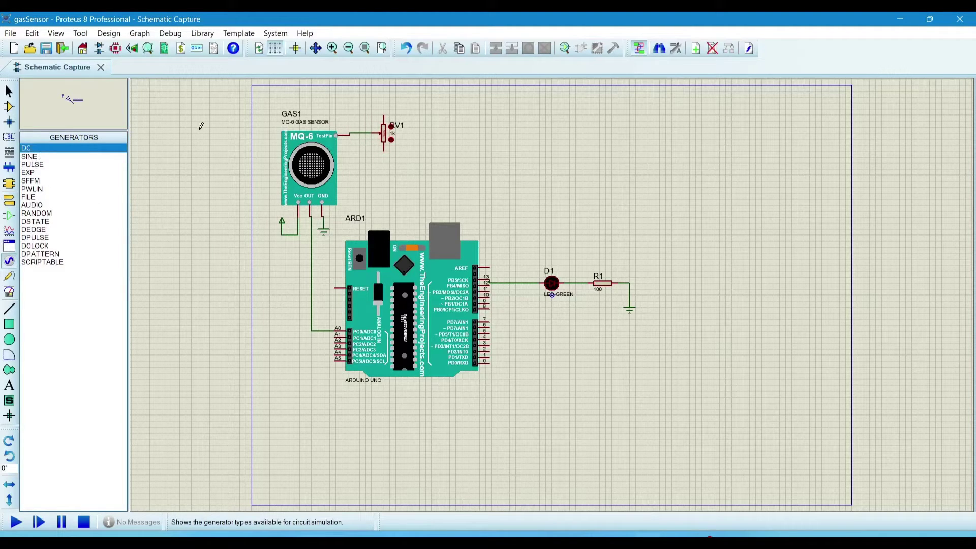
{"action": "left_click", "coordinate": [365, 99]}
{"action": "left_click", "coordinate": [384, 114]}
{"action": "right_click", "coordinate": [375, 126]}
{"action": "left_click", "coordinate": [355, 114]}
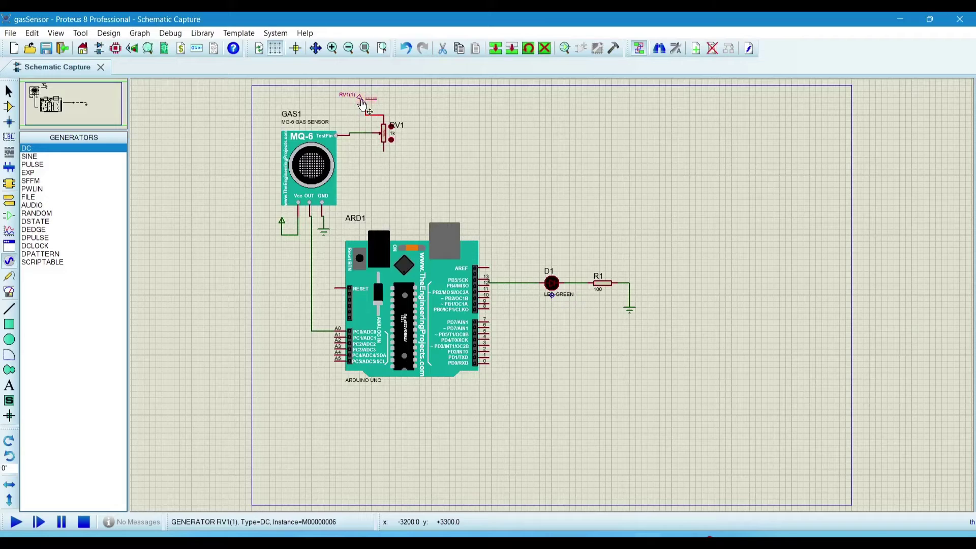
- Set the DC generator's Voltage to 5 V
{"action": "double_click", "coordinate": [360, 98]}
{"action": "left_click", "coordinate": [575, 140]}
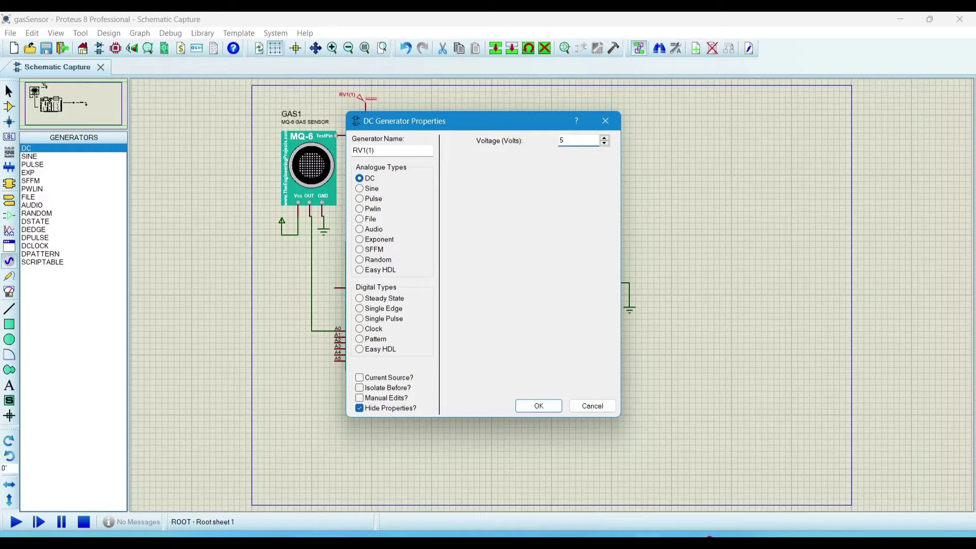
{"action": "left_click", "coordinate": [537, 406]}
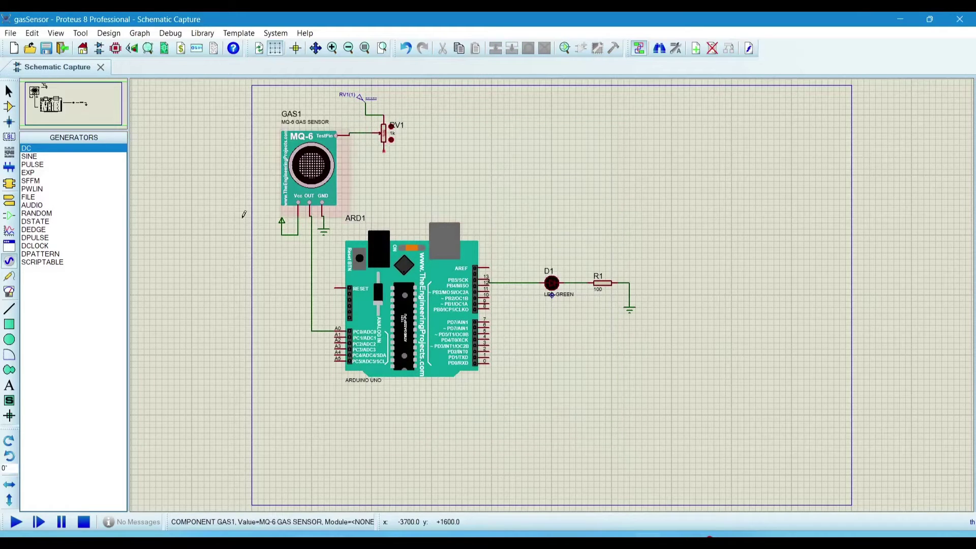
{"action": "left_click", "coordinate": [10, 198]}
{"action": "left_click", "coordinate": [35, 189]}
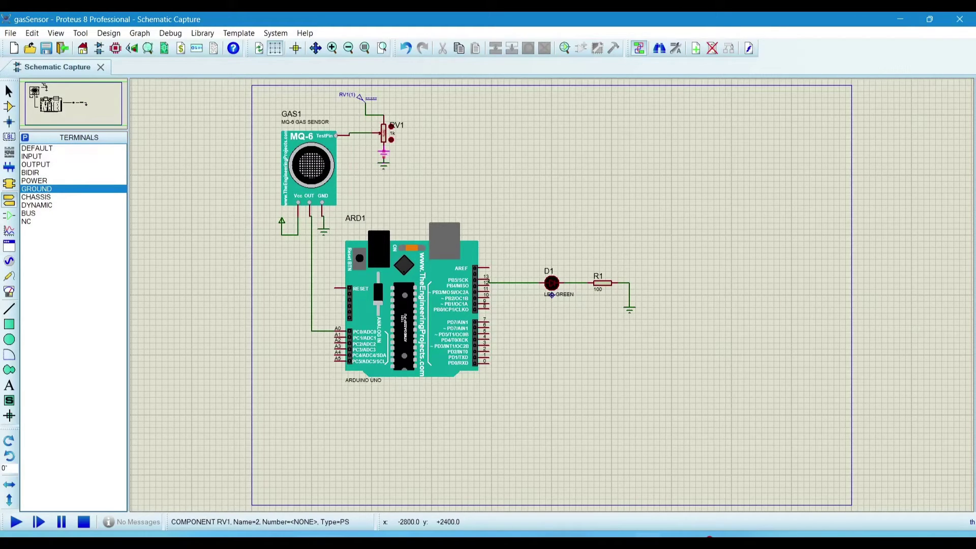
- Ground RV1's bottom pin, move GAS1 higher, and wire RV1's wiper to OUT
{"action": "left_click", "coordinate": [384, 150]}
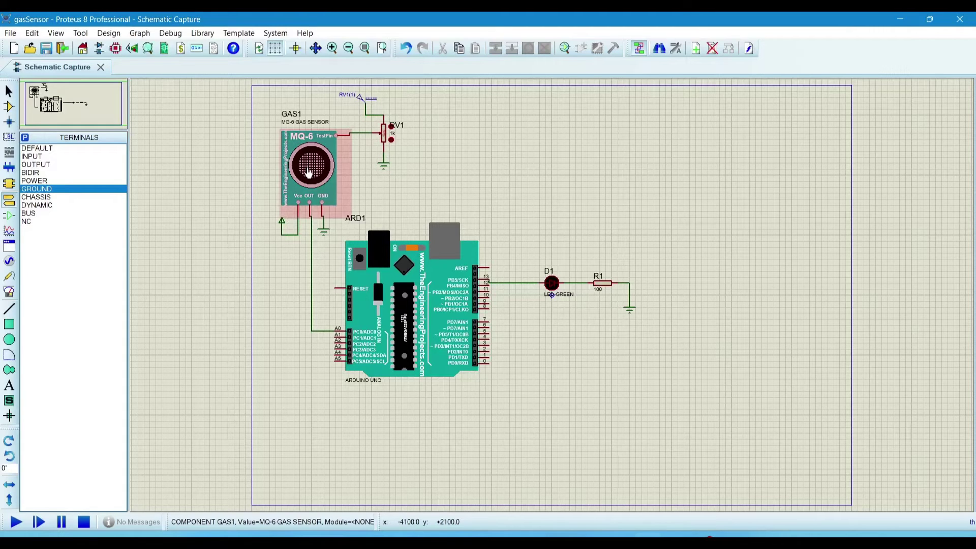
{"action": "left_click_drag", "start_coordinate": [310, 174], "coordinate": [306, 145]}
{"action": "left_click", "coordinate": [420, 188]}
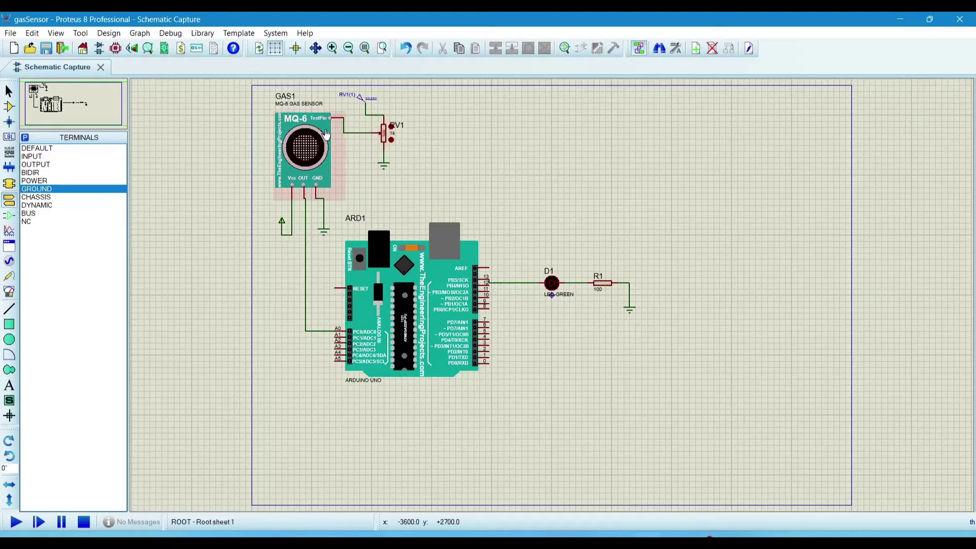
{"action": "left_click", "coordinate": [358, 132]}
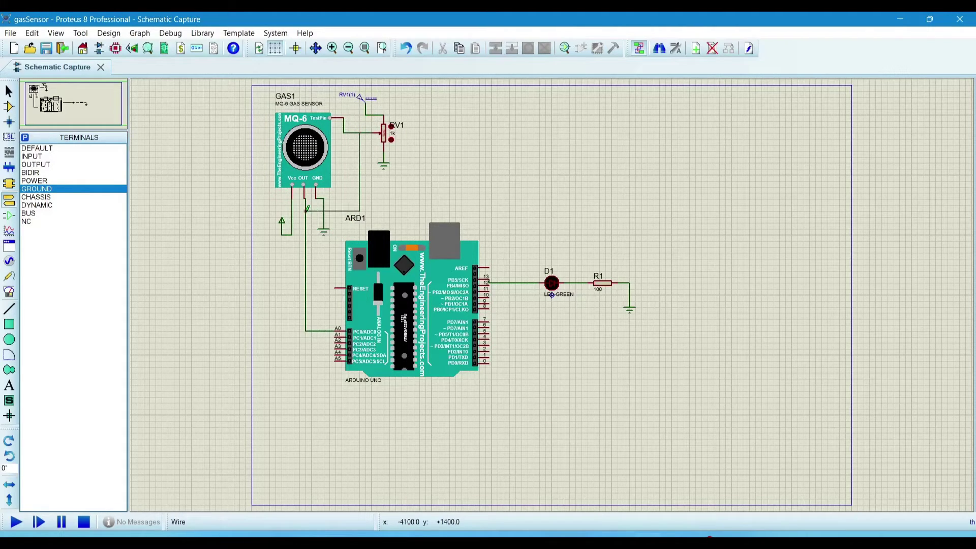
{"action": "left_click", "coordinate": [305, 211]}
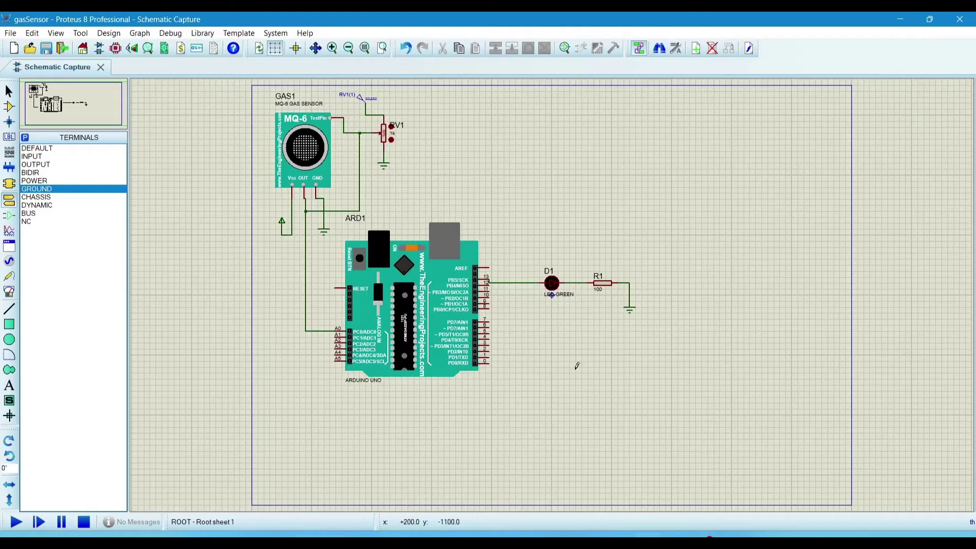
- Switch to the Arduino IDE window showing Gas_Sensor.ino
{"action": "left_click", "coordinate": [676, 477]}
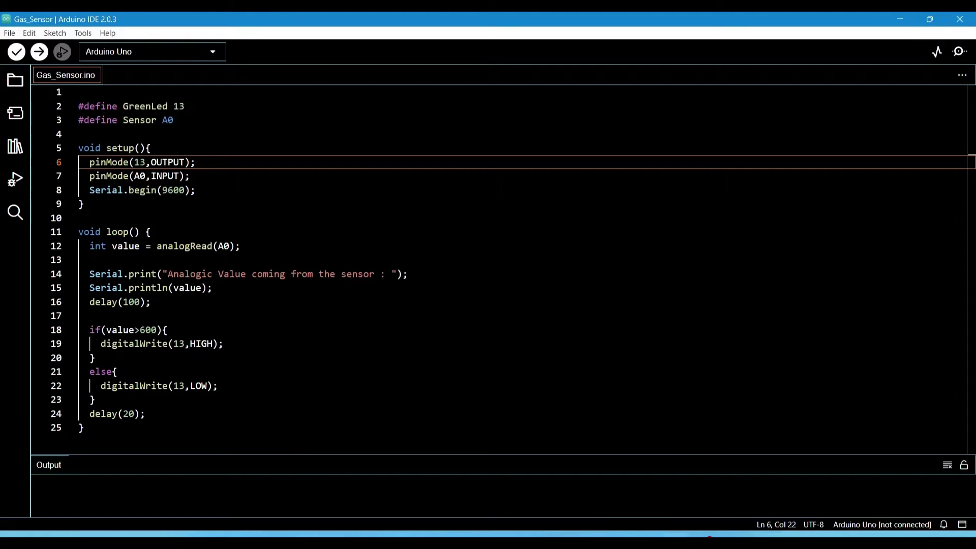
- Open a maximized Chrome window and search Google for github, choosing the GitHub suggestion
{"action": "left_click", "coordinate": [556, 537]}
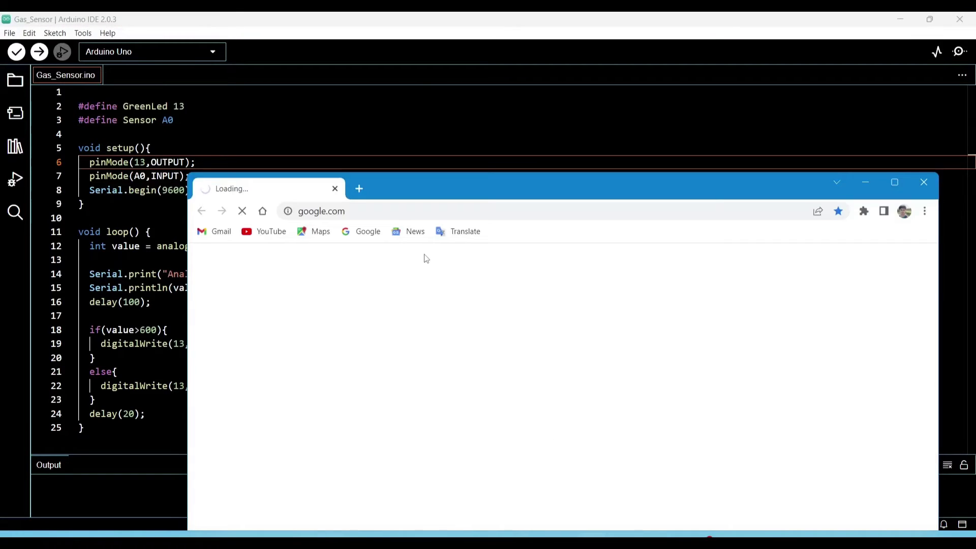
{"action": "left_click", "coordinate": [894, 182]}
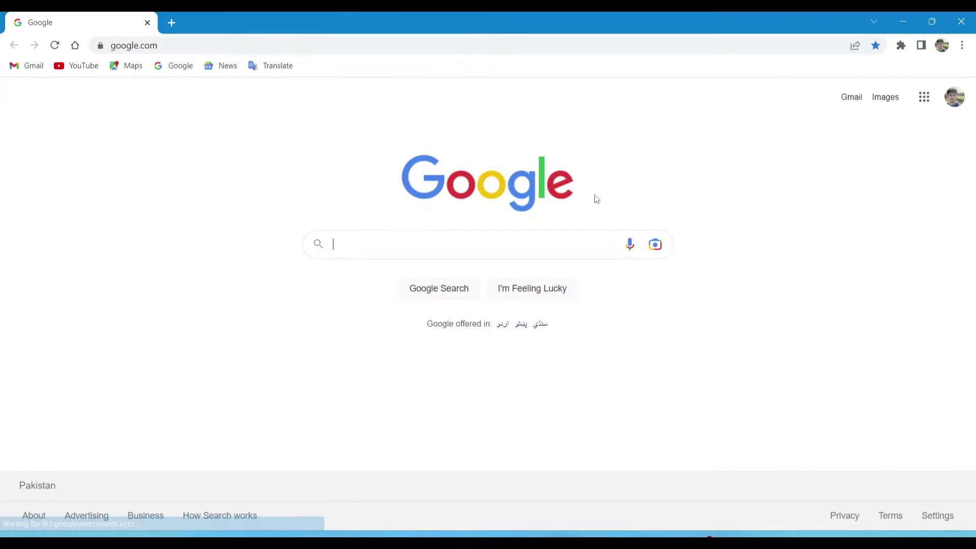
{"action": "left_click", "coordinate": [346, 246]}
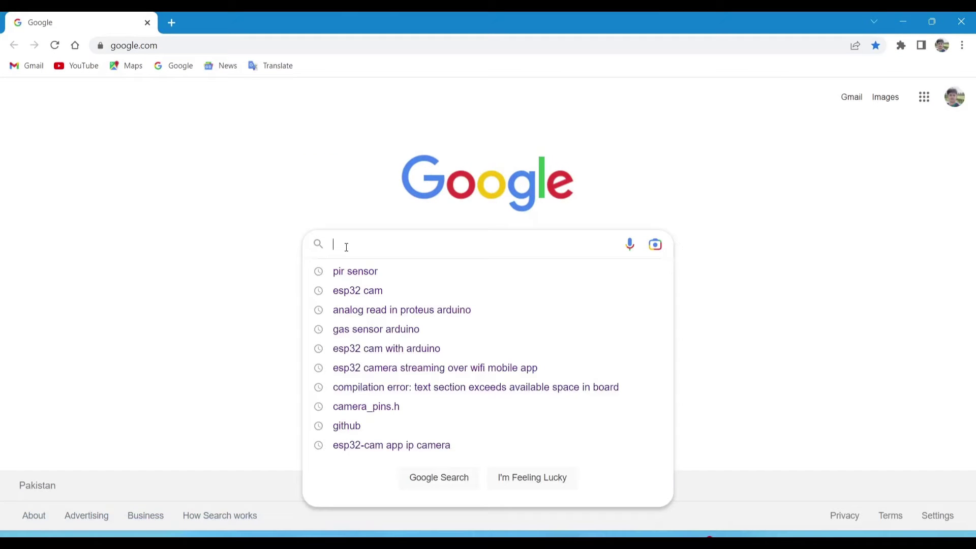
{"action": "type", "text": "githu"}
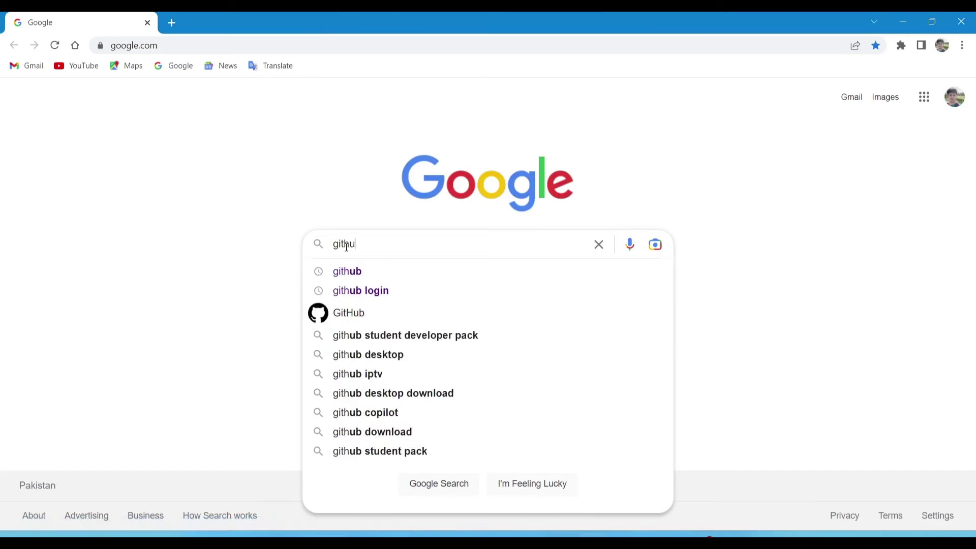
{"action": "type", "text": "b"}
{"action": "left_click", "coordinate": [373, 277]}
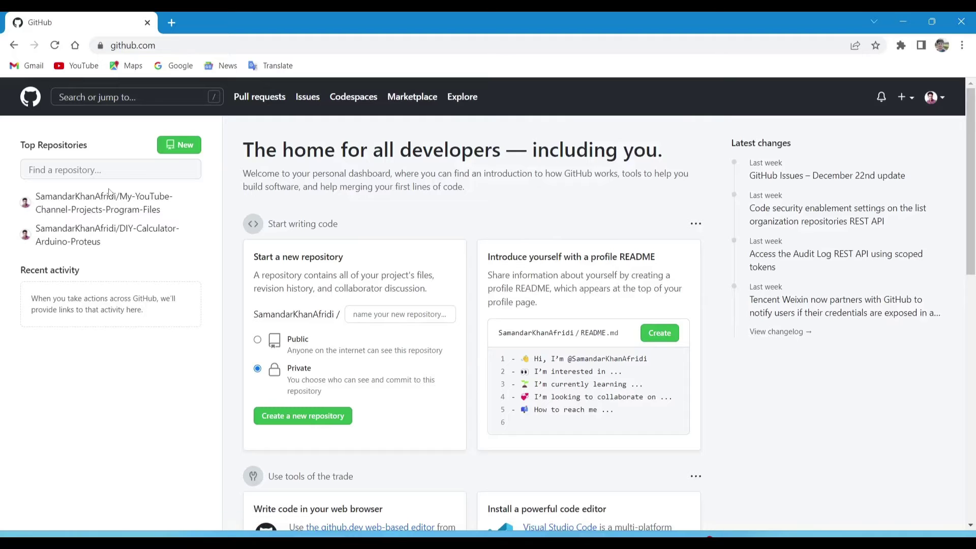
- Copy the Gas Sensor code from the My-YouTube-Channel-Projects-Program-Files repo and minimize Chrome
{"action": "left_click", "coordinate": [111, 201]}
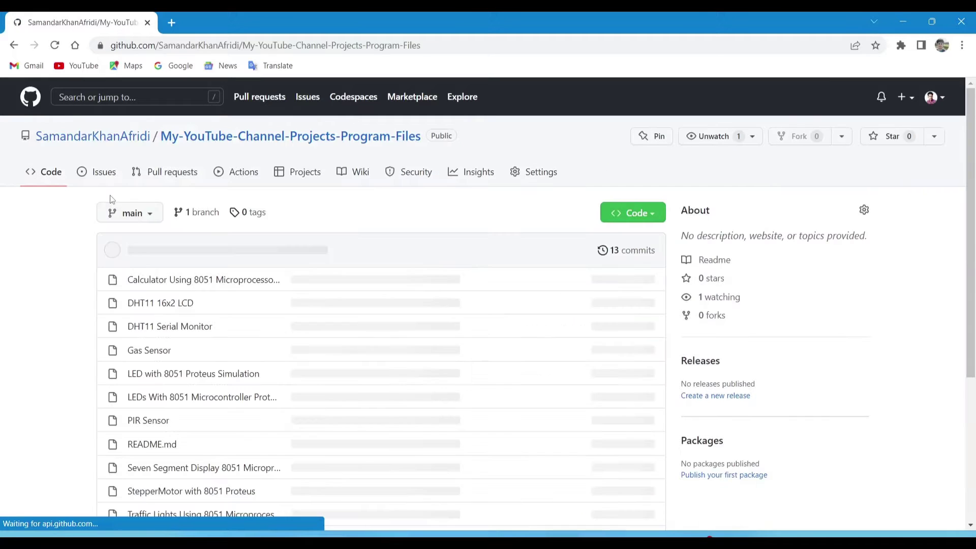
{"action": "scroll", "coordinate": [316, 369], "scroll_direction": "down", "scroll_amount": 2}
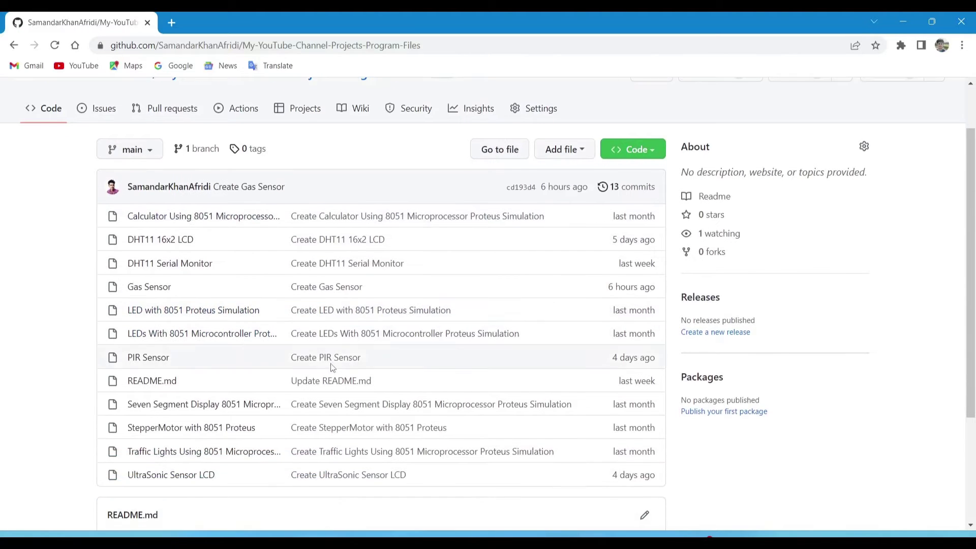
{"action": "scroll", "coordinate": [321, 371], "scroll_direction": "down", "scroll_amount": 2}
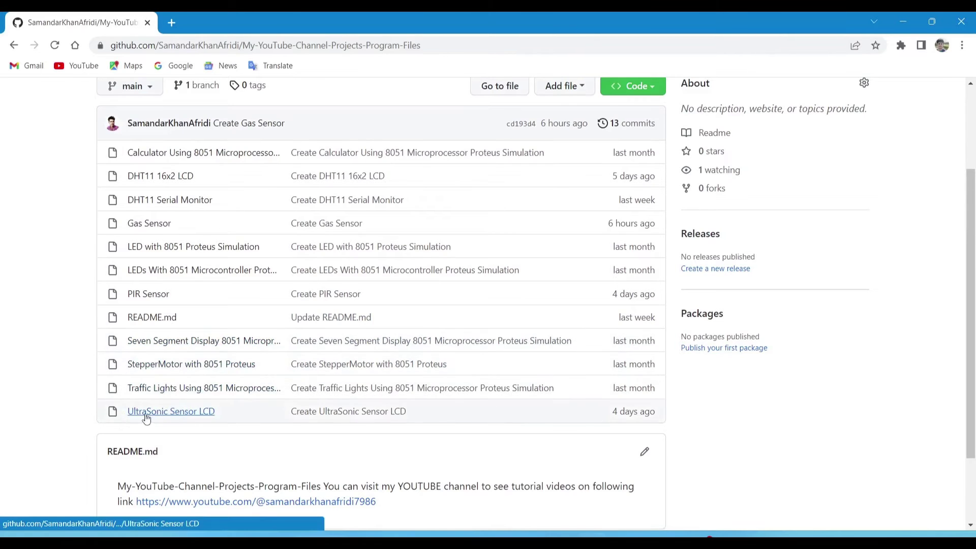
{"action": "left_click", "coordinate": [150, 231]}
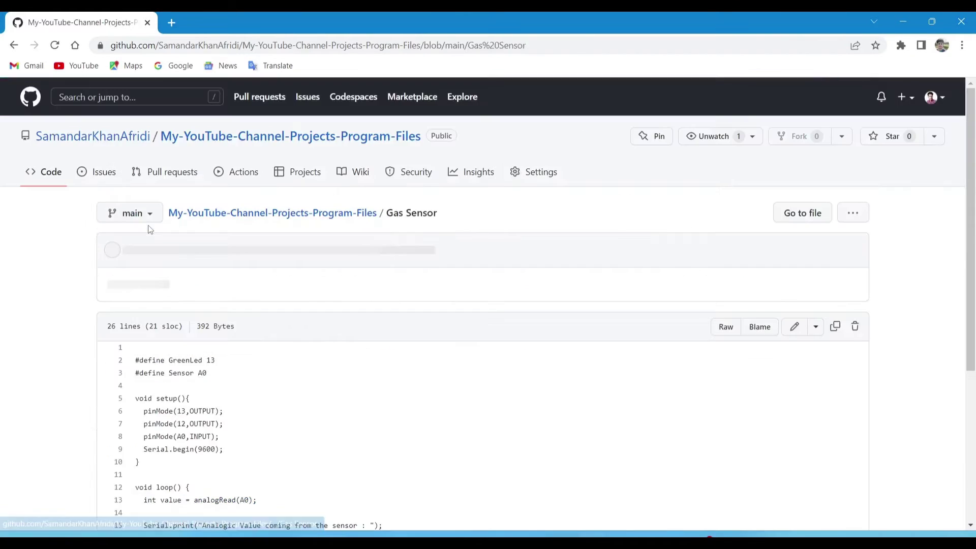
{"action": "scroll", "coordinate": [269, 388], "scroll_direction": "down", "scroll_amount": 5}
{"action": "scroll", "coordinate": [240, 392], "scroll_direction": "down", "scroll_amount": 2}
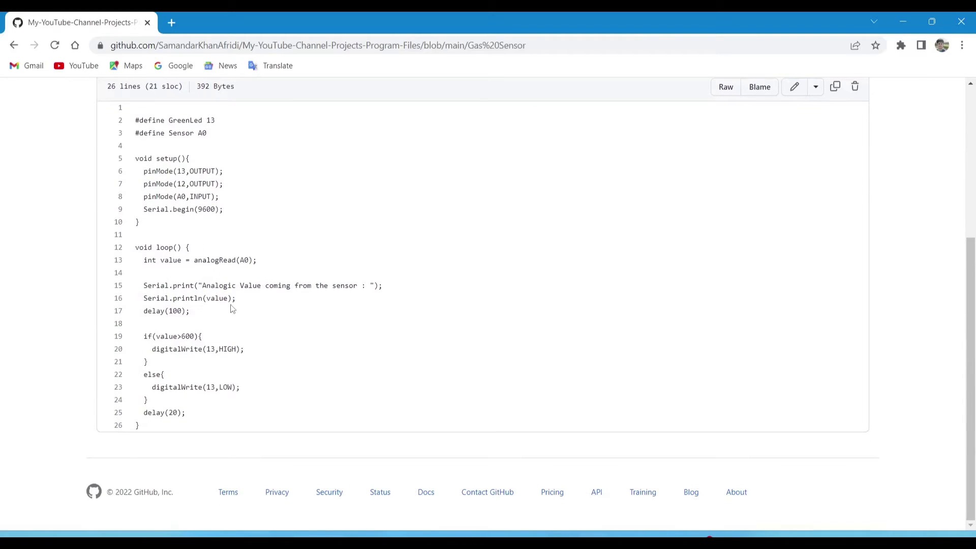
{"action": "scroll", "coordinate": [278, 271], "scroll_direction": "up", "scroll_amount": 2}
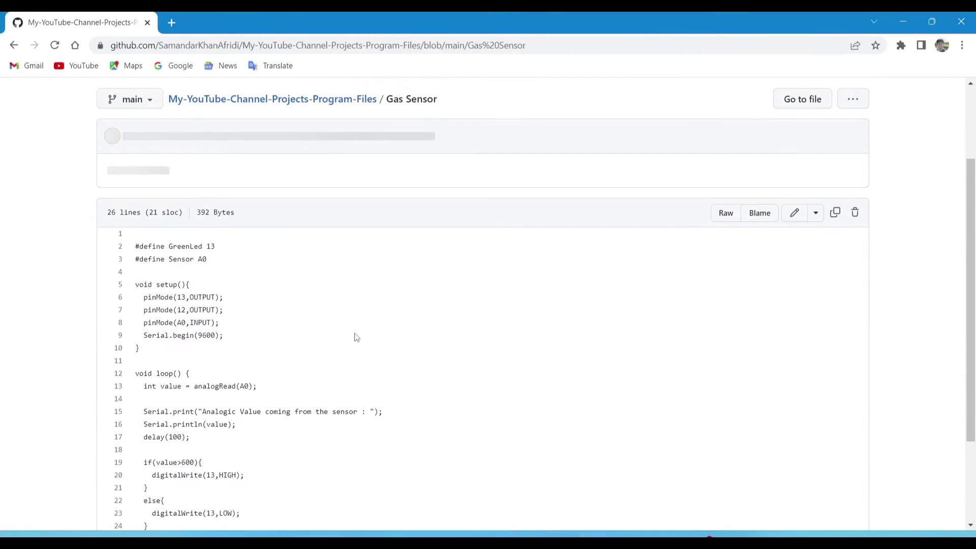
{"action": "scroll", "coordinate": [362, 336], "scroll_direction": "down", "scroll_amount": 1}
{"action": "left_click", "coordinate": [836, 155]}
{"action": "left_click", "coordinate": [899, 29]}
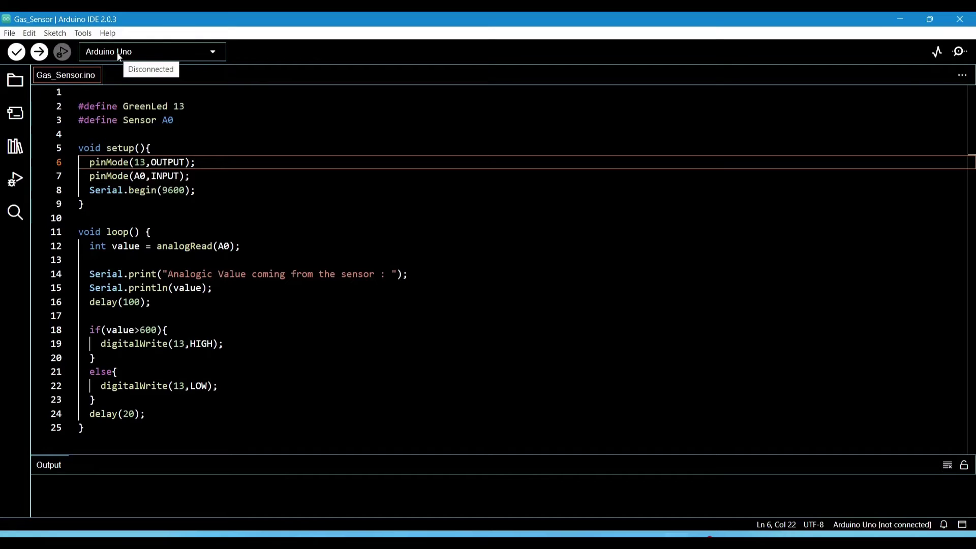
- Confirm Arduino Uno as board, OK Preferences, and verify Gas_Sensor to 2358 bytes
{"action": "left_click", "coordinate": [82, 33]}
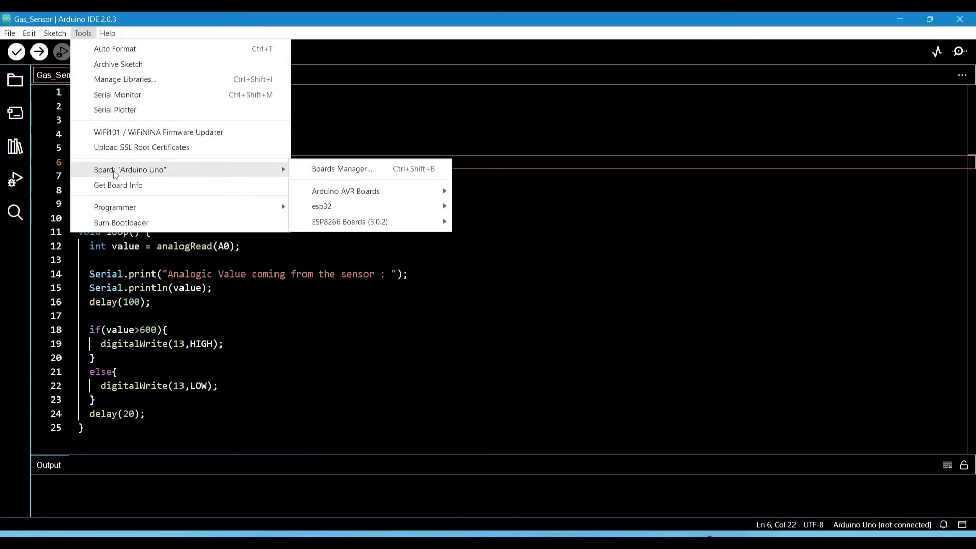
{"action": "mouse_move", "coordinate": [130, 169]}
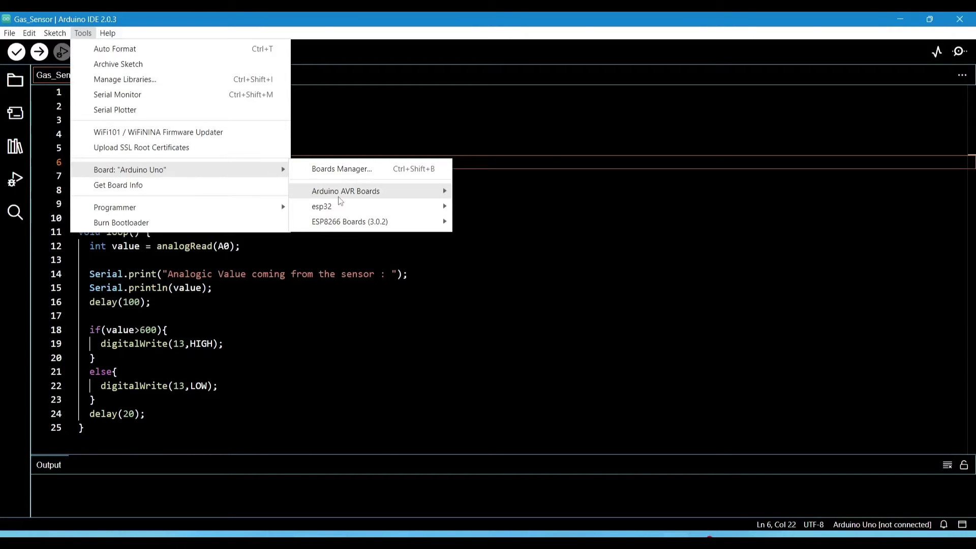
{"action": "mouse_move", "coordinate": [346, 191]}
{"action": "left_click", "coordinate": [329, 116]}
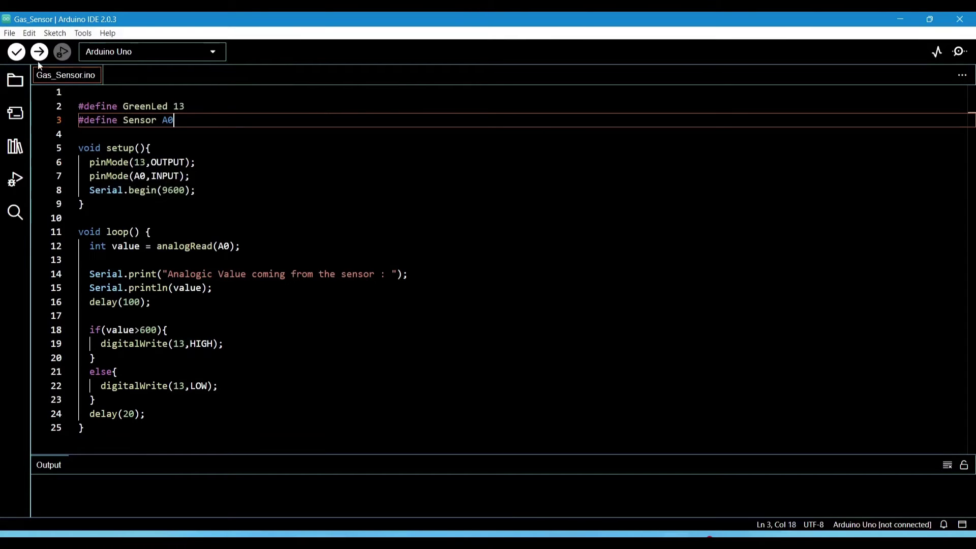
{"action": "left_click", "coordinate": [9, 34]}
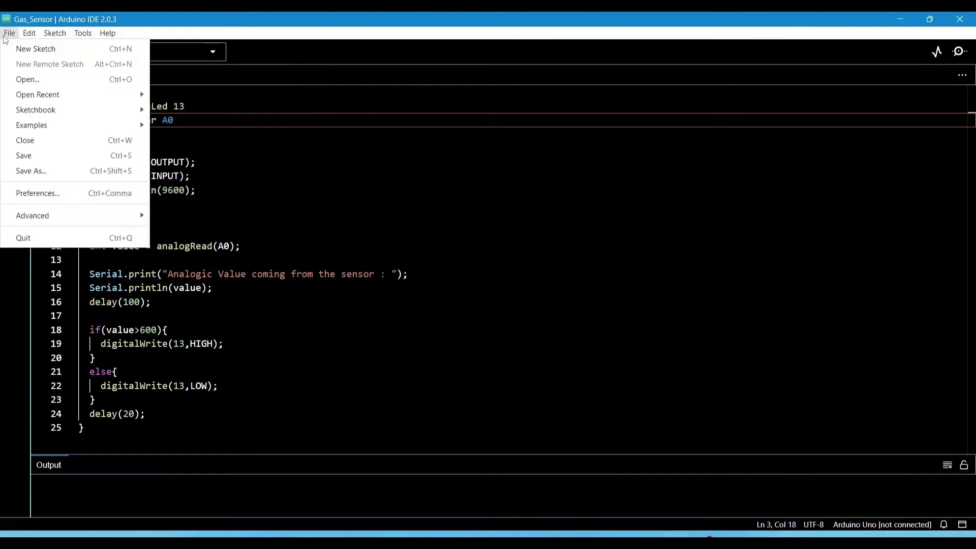
{"action": "left_click", "coordinate": [18, 193]}
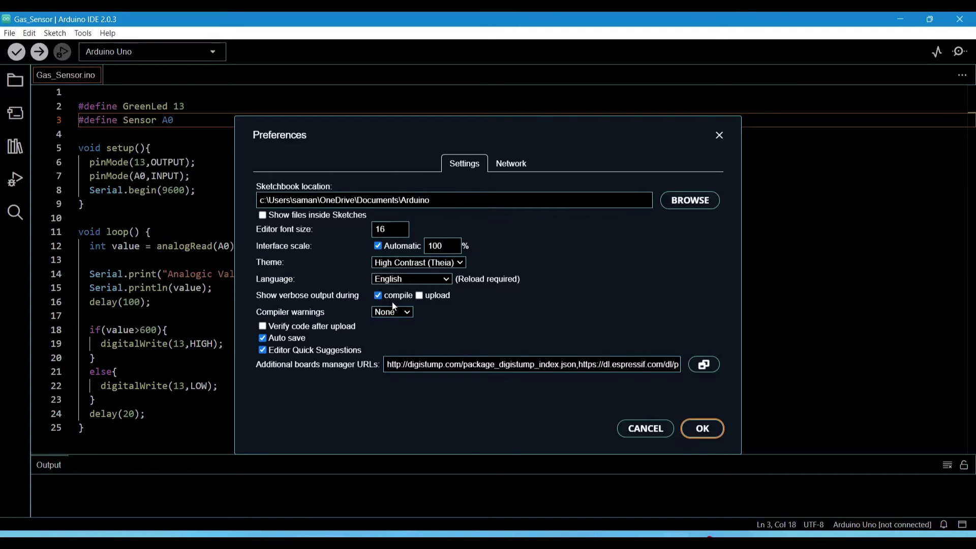
{"action": "left_click", "coordinate": [699, 432]}
{"action": "left_click", "coordinate": [16, 51]}
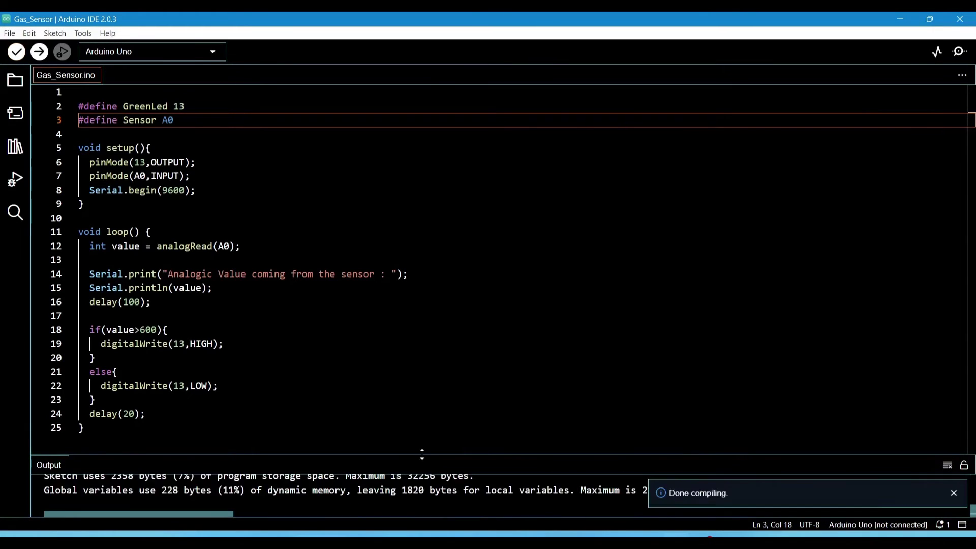
- Copy the Gas_Sensor.ino.hex path from the enlarged compile log and return to Proteus
{"action": "left_click_drag", "start_coordinate": [399, 456], "coordinate": [399, 263]}
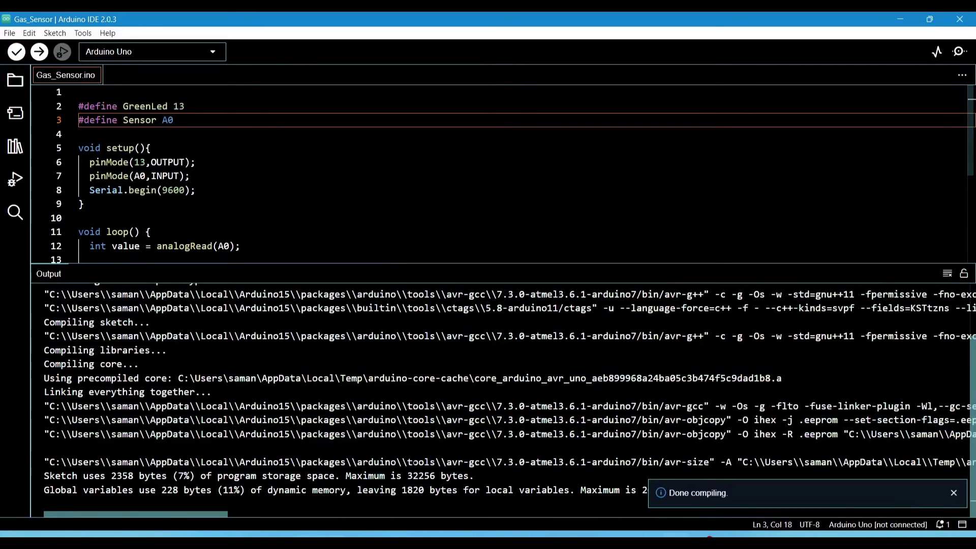
{"action": "left_click_drag", "start_coordinate": [183, 514], "coordinate": [437, 513]}
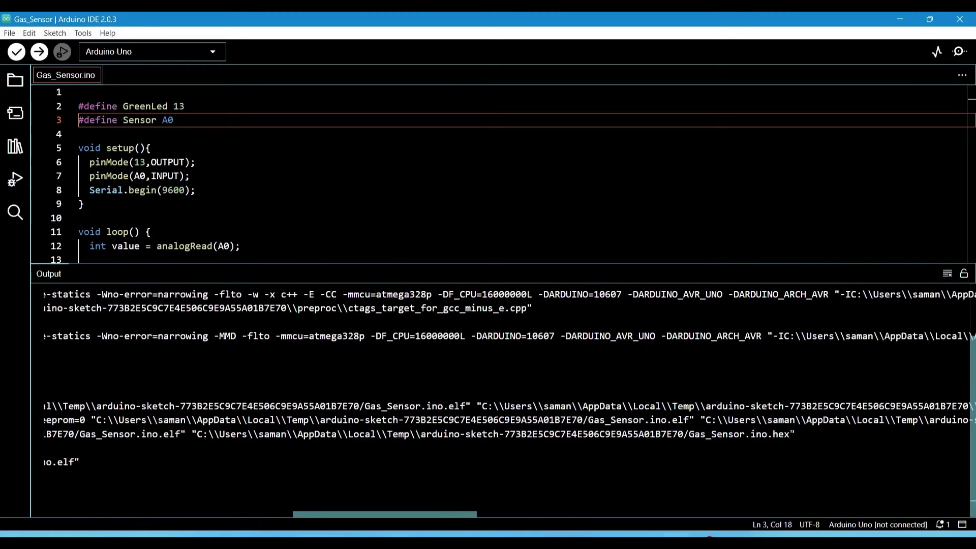
{"action": "left_click_drag", "start_coordinate": [792, 433], "coordinate": [200, 434]}
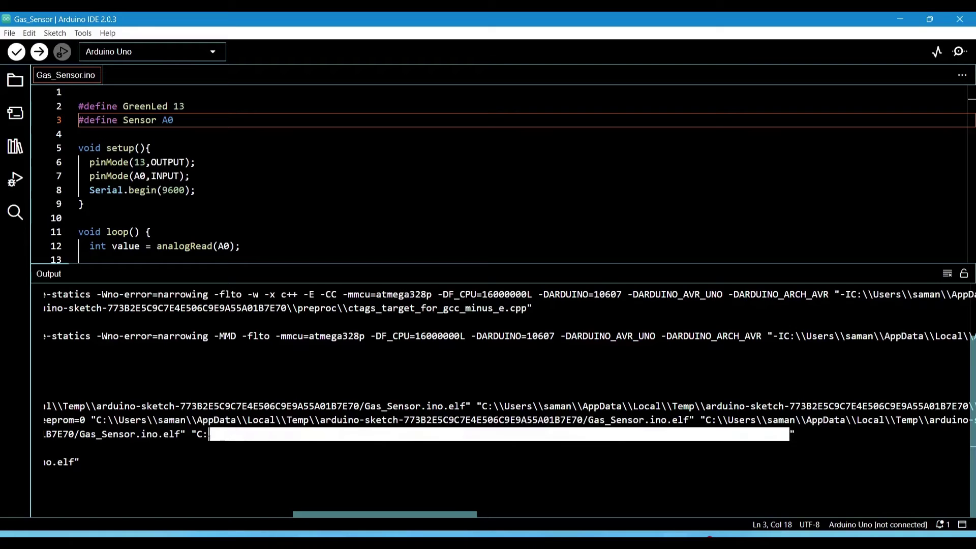
{"action": "right_click", "coordinate": [232, 434]}
{"action": "left_click", "coordinate": [248, 439]}
{"action": "key", "text": "alt+Tab"}
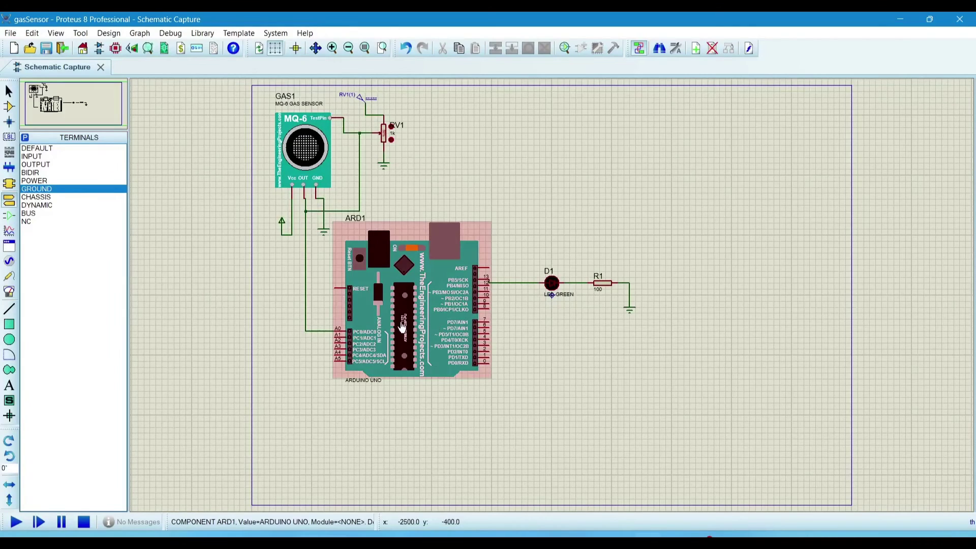
- Paste the Gas_Sensor.ino.hex path into ARD1's Program File field and confirm
{"action": "double_click", "coordinate": [401, 326]}
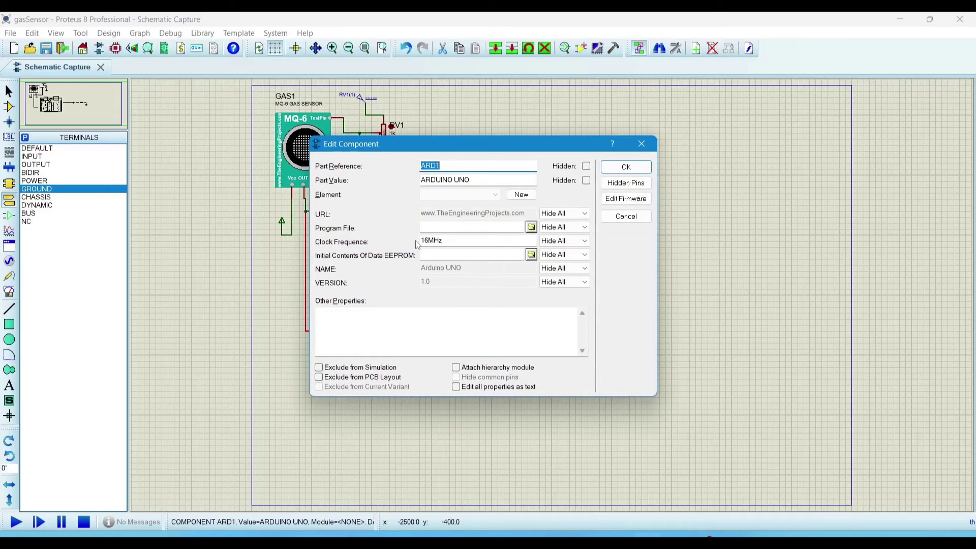
{"action": "left_click", "coordinate": [427, 228]}
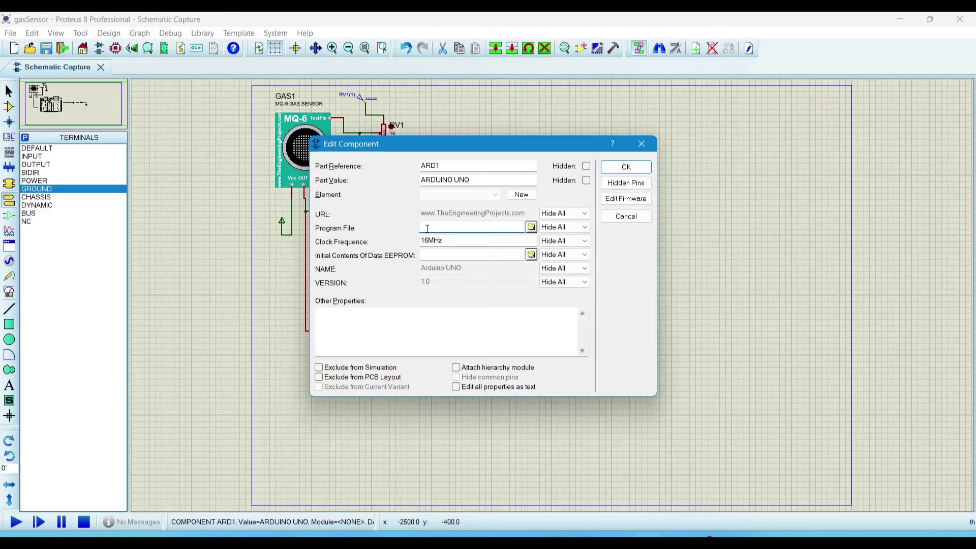
{"action": "key", "text": "ctrl+v"}
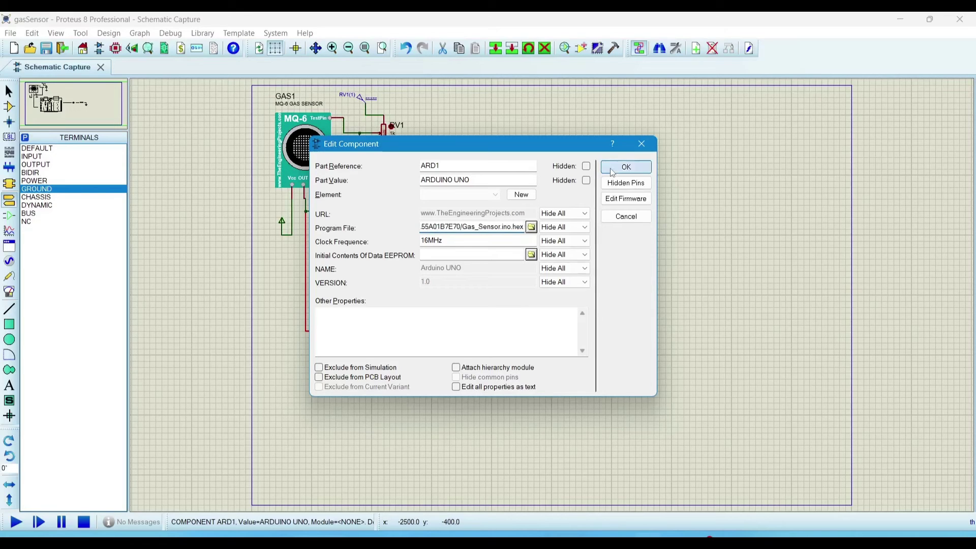
{"action": "left_click", "coordinate": [610, 172]}
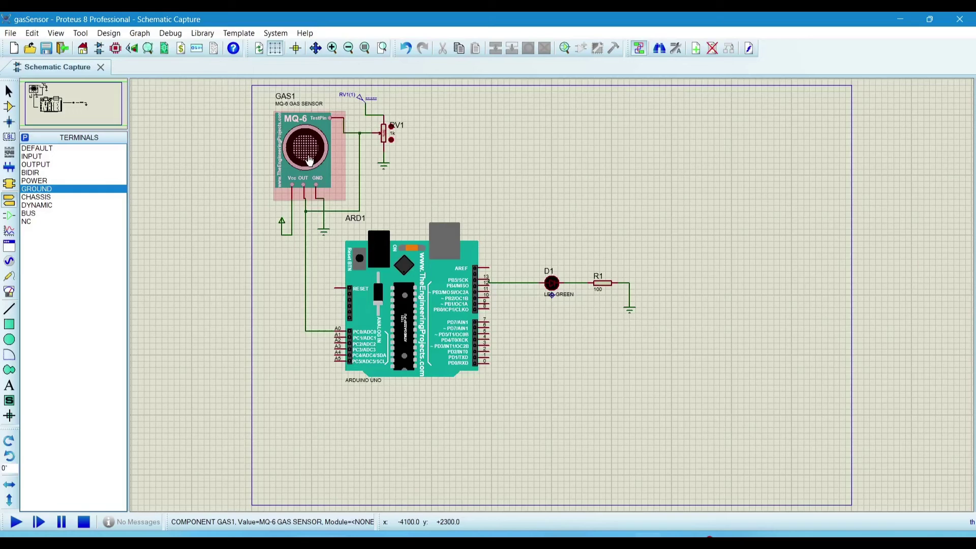
- Set GAS1's program file to GasSensorTEP.HEX from Desktop's Gas Sensor Library for Proteus folder
{"action": "double_click", "coordinate": [305, 155]}
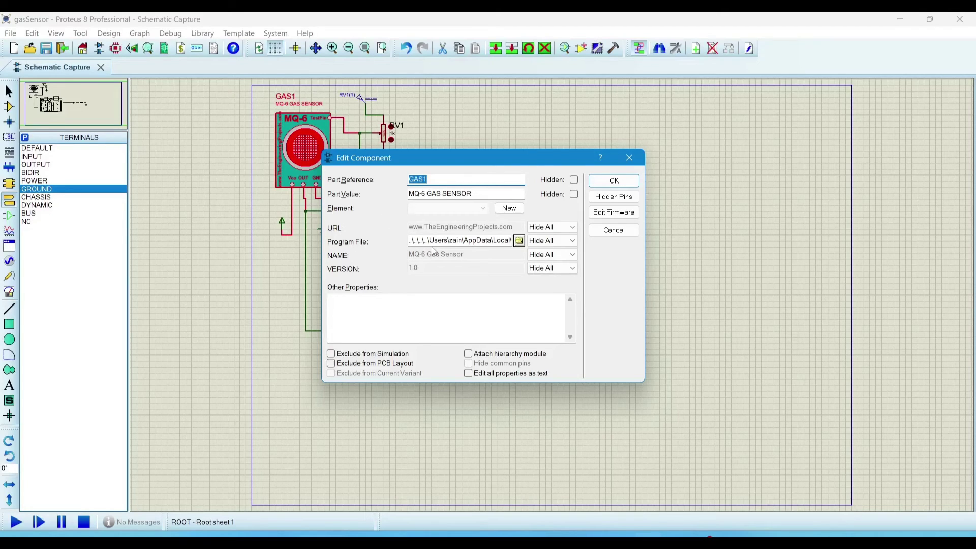
{"action": "left_click", "coordinate": [520, 241]}
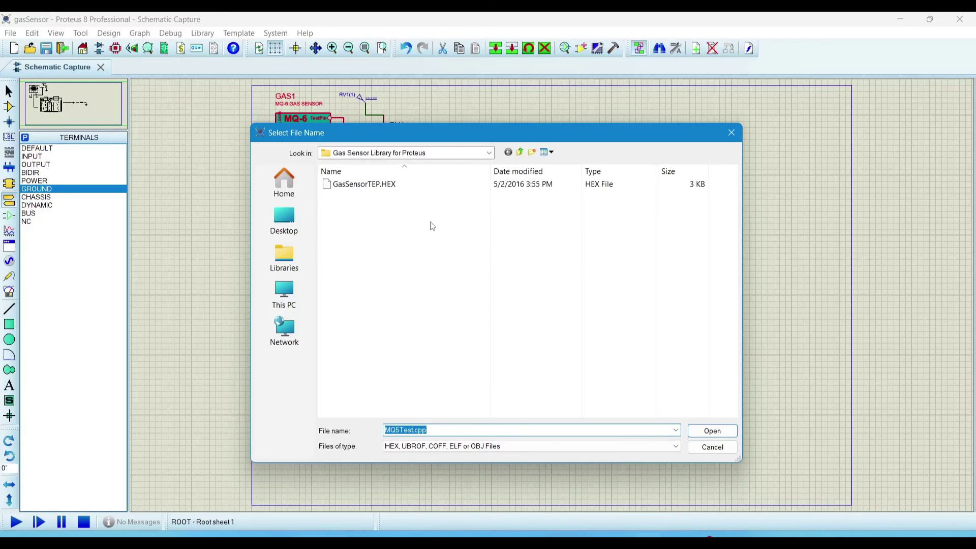
{"action": "left_click", "coordinate": [284, 231]}
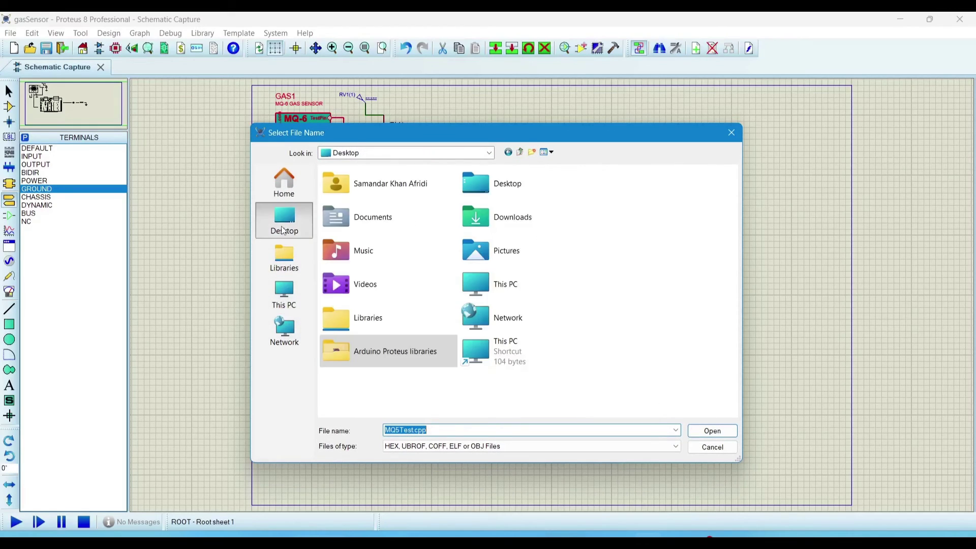
{"action": "double_click", "coordinate": [389, 356]}
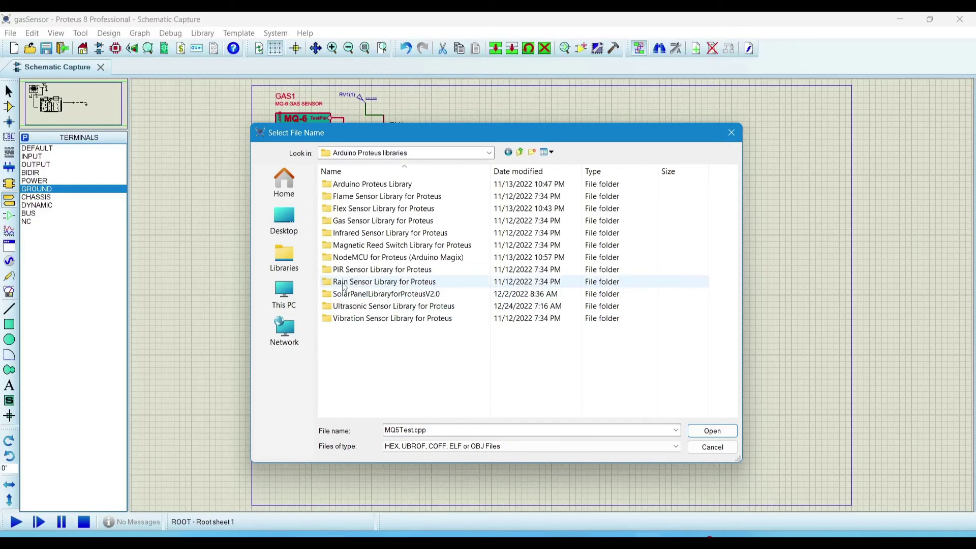
{"action": "double_click", "coordinate": [345, 222]}
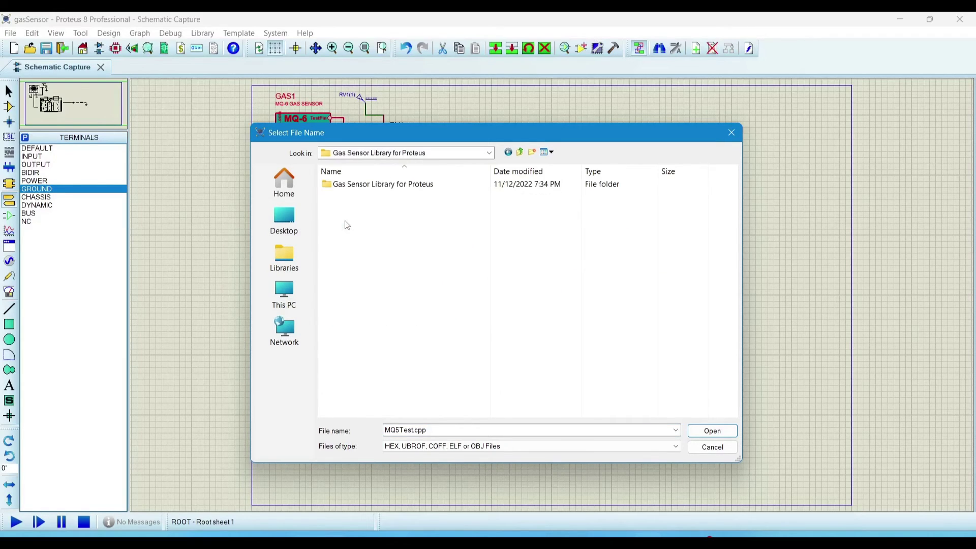
{"action": "double_click", "coordinate": [356, 190]}
{"action": "left_click", "coordinate": [361, 185]}
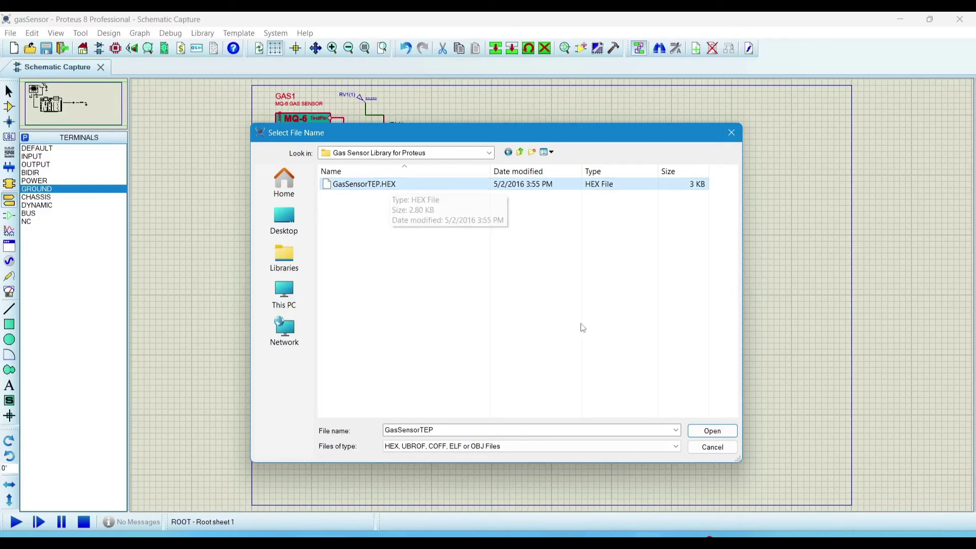
{"action": "left_click", "coordinate": [710, 432]}
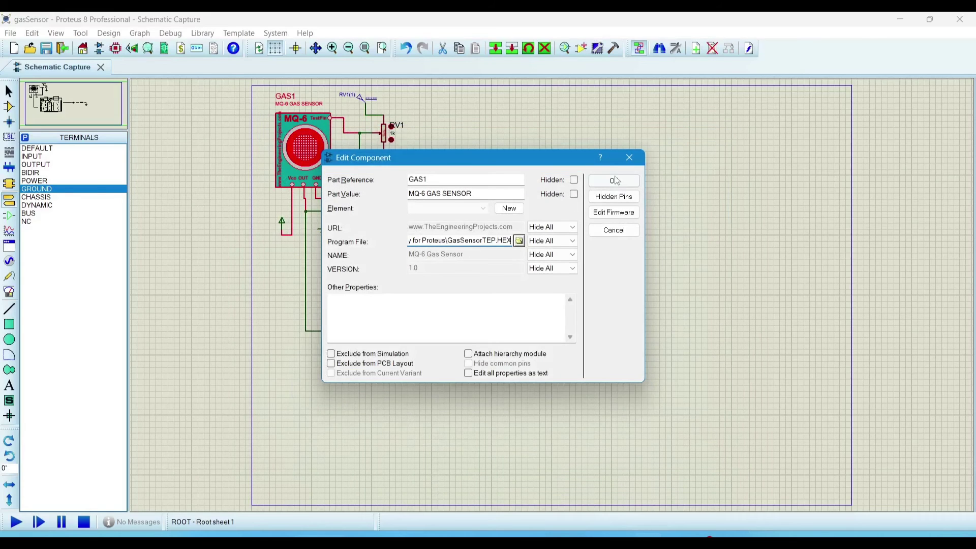
{"action": "left_click", "coordinate": [614, 180]}
{"action": "left_click", "coordinate": [579, 378]}
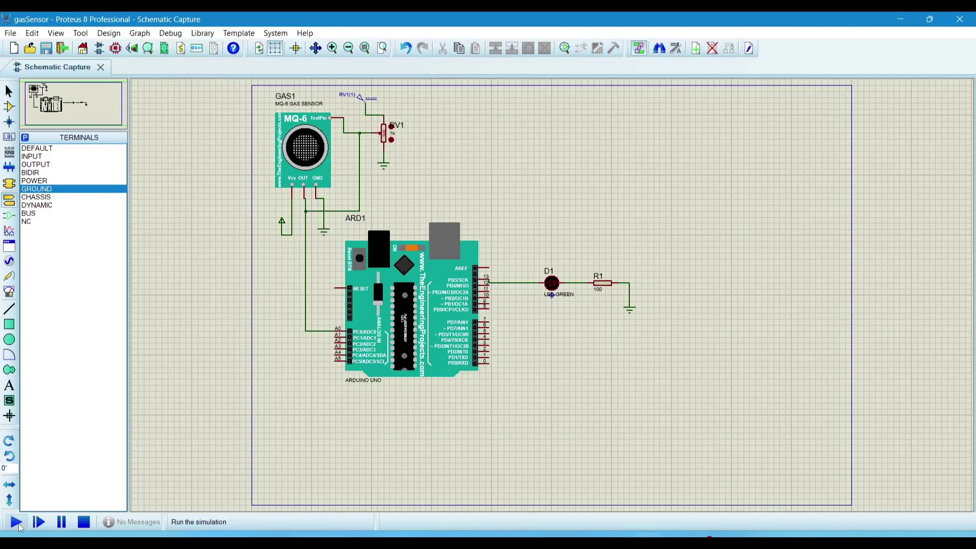
{"action": "left_click", "coordinate": [16, 521]}
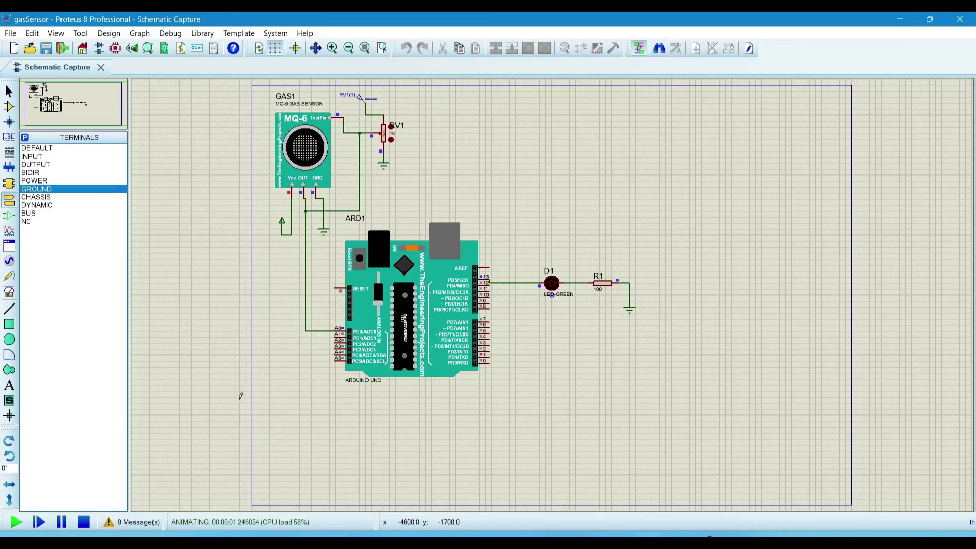
{"action": "left_click", "coordinate": [83, 521]}
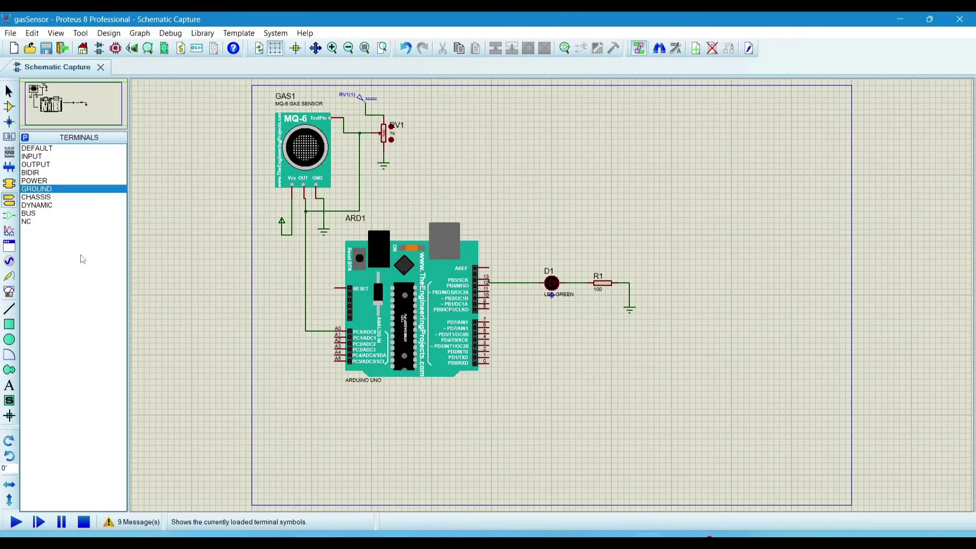
- Place a Virtual Terminal below and to the right of the Arduino
{"action": "left_click", "coordinate": [9, 291]}
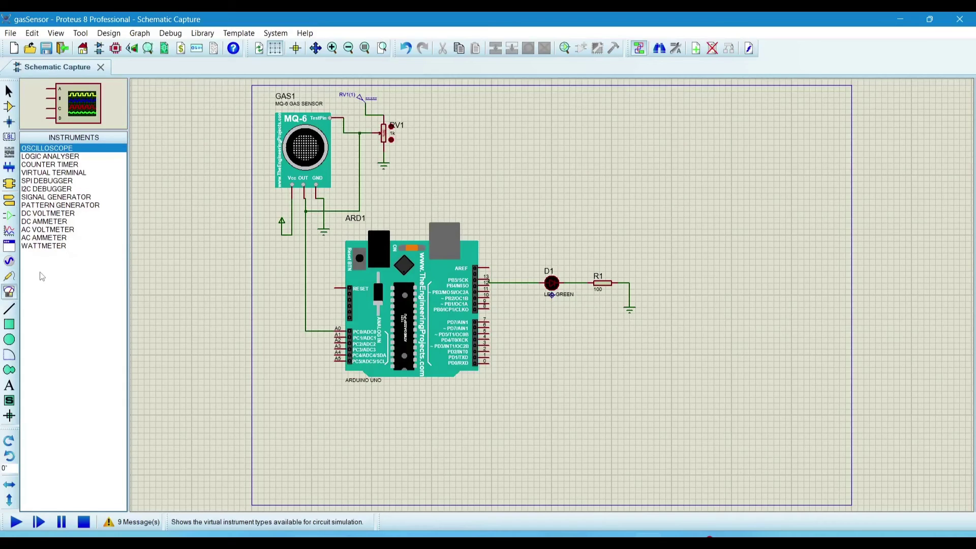
{"action": "left_click", "coordinate": [48, 173]}
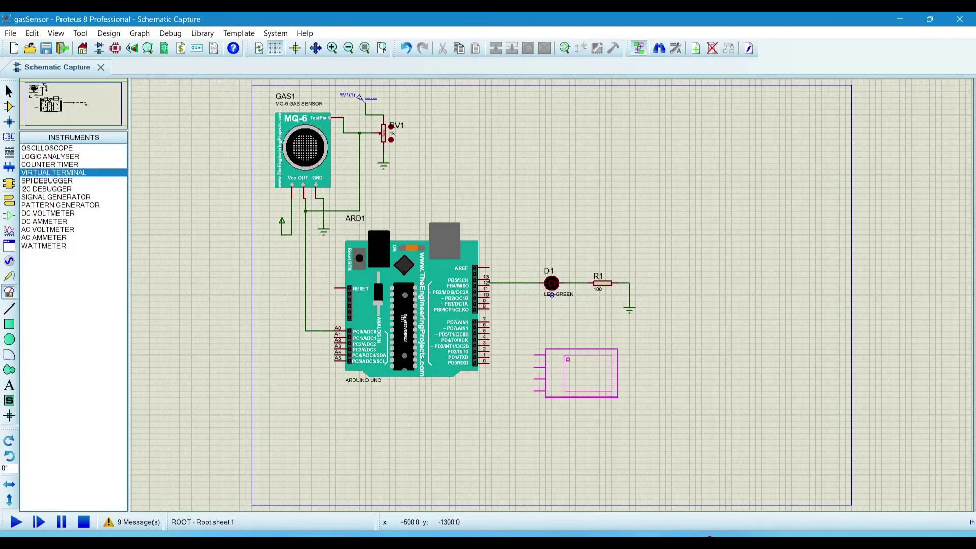
{"action": "left_click", "coordinate": [567, 365]}
{"action": "scroll", "coordinate": [510, 371], "scroll_direction": "up", "scroll_amount": 1}
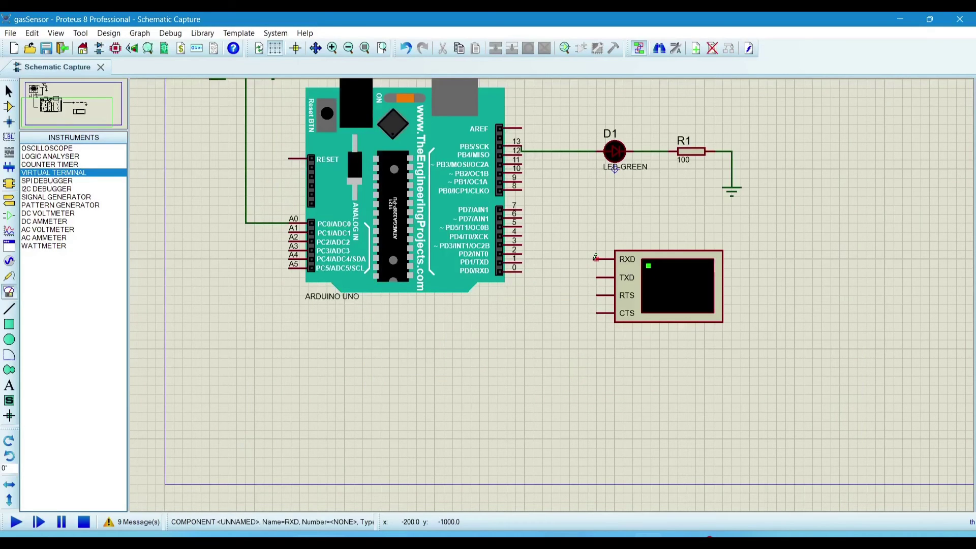
- Wire terminal RXD to Arduino pin 1 (TXD) and TXD to pin 0 (RXD)
{"action": "left_click", "coordinate": [595, 257]}
{"action": "left_click", "coordinate": [521, 260]}
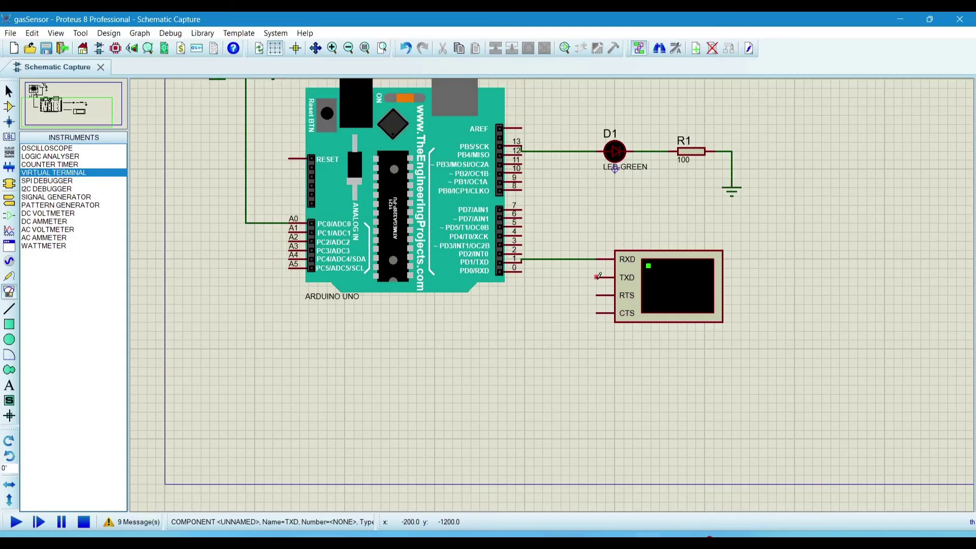
{"action": "left_click", "coordinate": [602, 278]}
{"action": "left_click", "coordinate": [524, 270]}
{"action": "scroll", "coordinate": [547, 316], "scroll_direction": "down", "scroll_amount": 1}
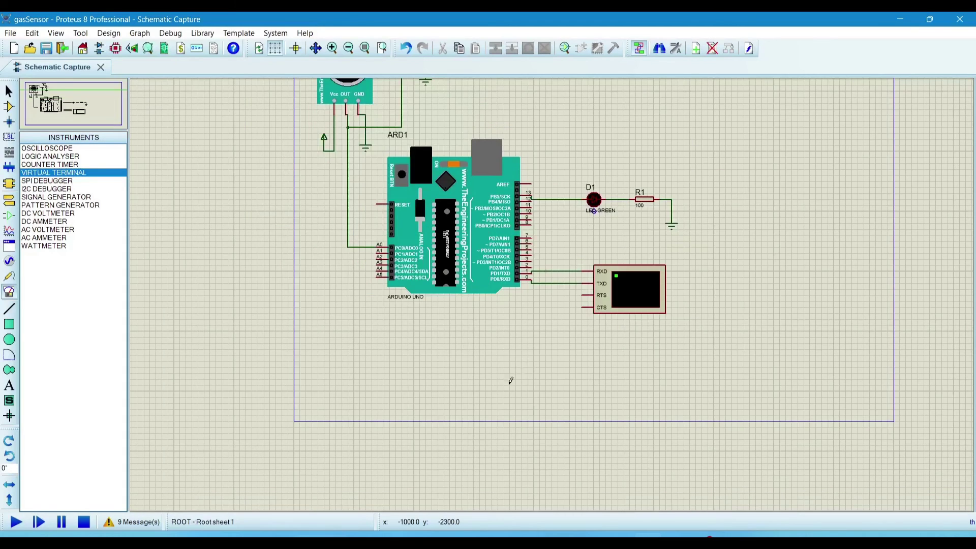
{"action": "scroll", "coordinate": [523, 352], "scroll_direction": "down", "scroll_amount": 1}
{"action": "scroll", "coordinate": [553, 290], "scroll_direction": "up", "scroll_amount": 2}
{"action": "scroll", "coordinate": [553, 291], "scroll_direction": "down", "scroll_amount": 1}
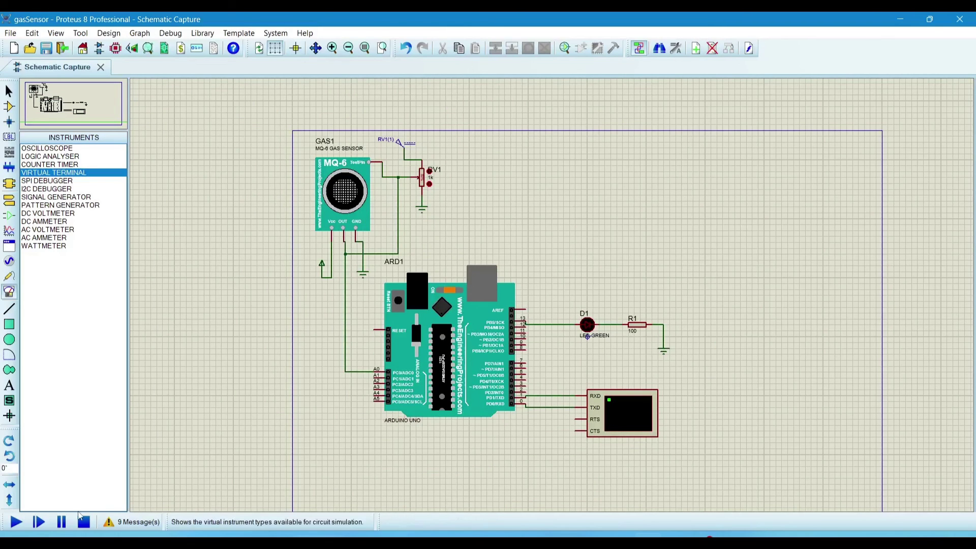
- Start the simulation and adjust RV1, lowering readings and then raising them to 1023
{"action": "left_click", "coordinate": [15, 522]}
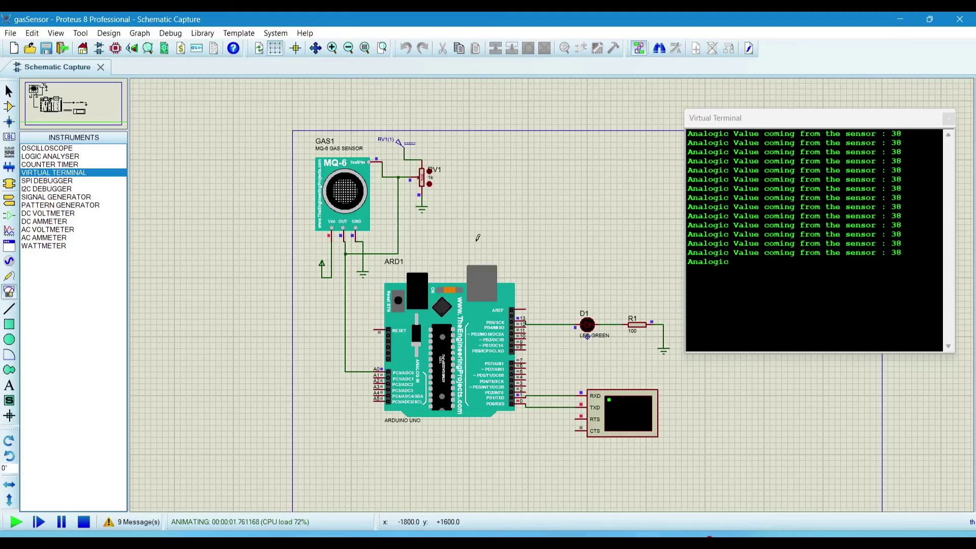
{"action": "left_click", "coordinate": [431, 176]}
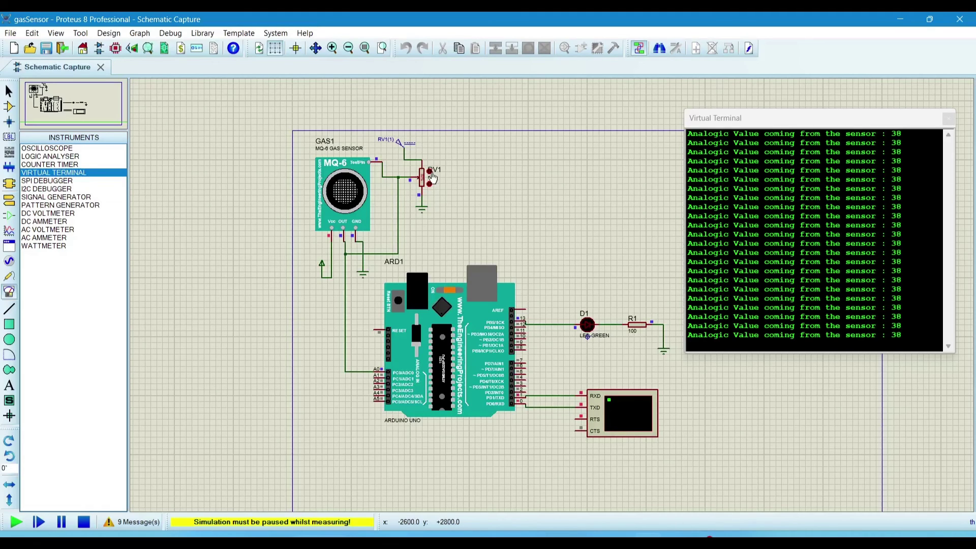
{"action": "left_click", "coordinate": [429, 184]}
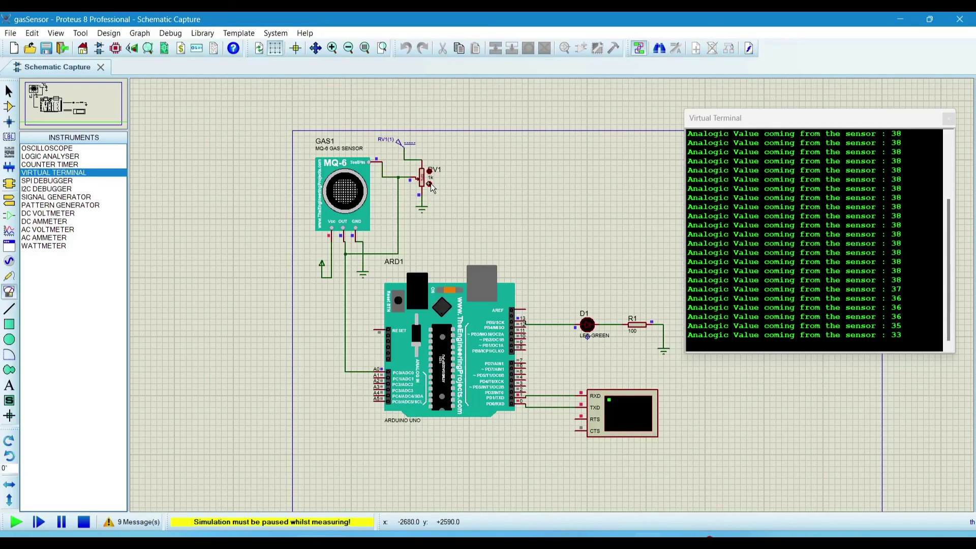
{"action": "left_click", "coordinate": [431, 184]}
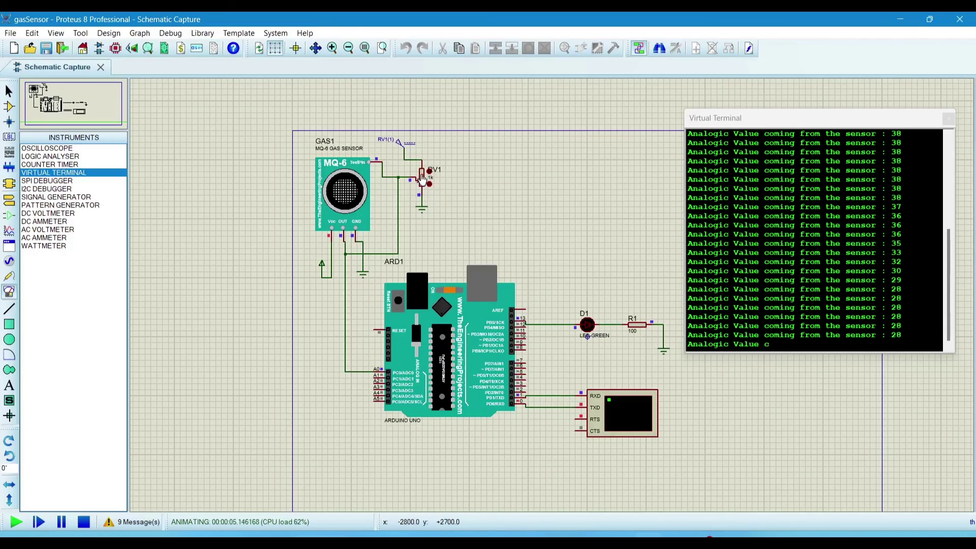
{"action": "left_click_drag", "start_coordinate": [421, 180], "coordinate": [420, 171]}
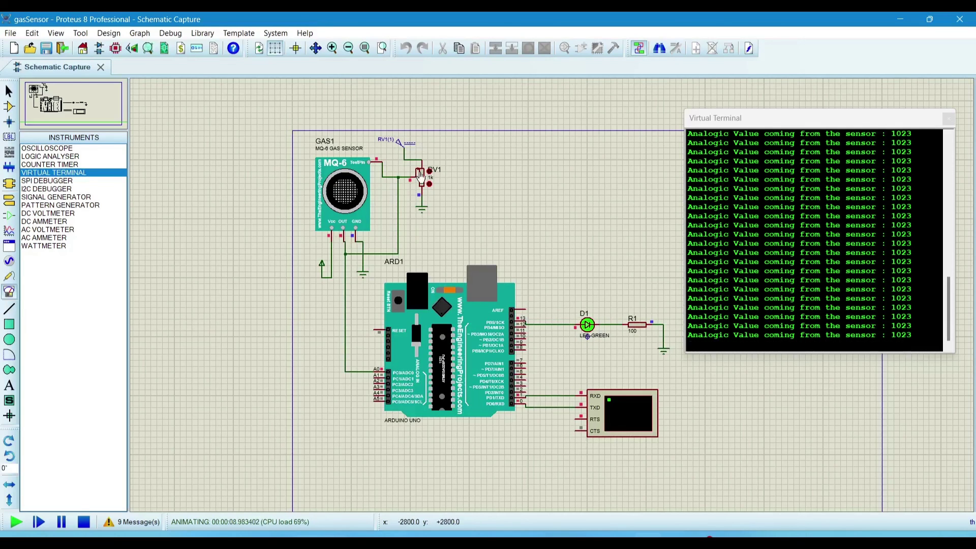
- Step RV1 so terminal readings move through 0, 22, 62, 134, 33, 77 and 46
{"action": "left_click", "coordinate": [422, 191]}
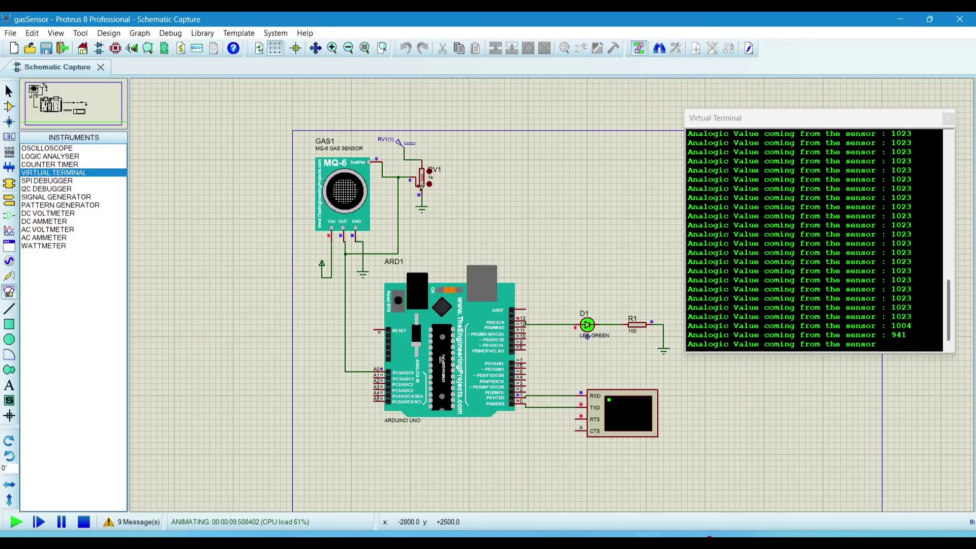
{"action": "left_click", "coordinate": [422, 186]}
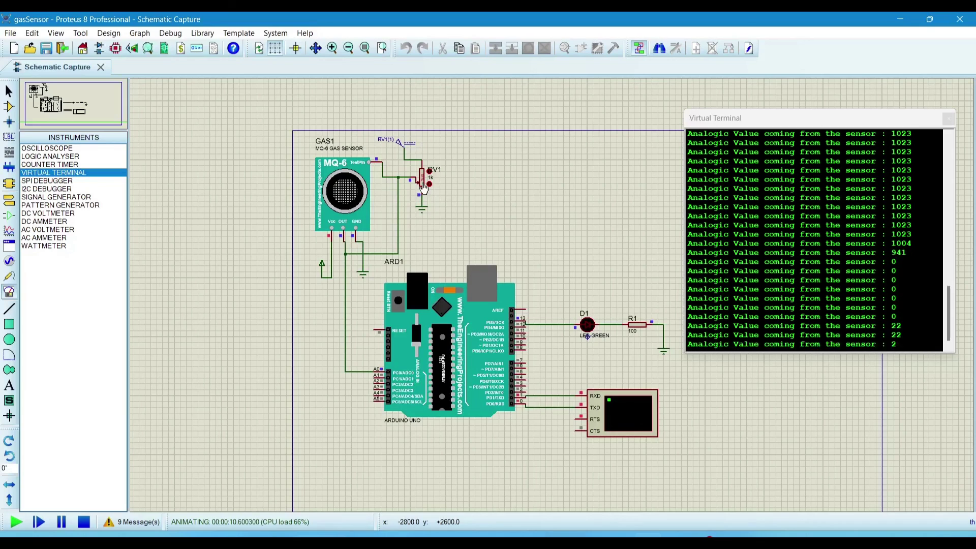
{"action": "left_click", "coordinate": [424, 177]}
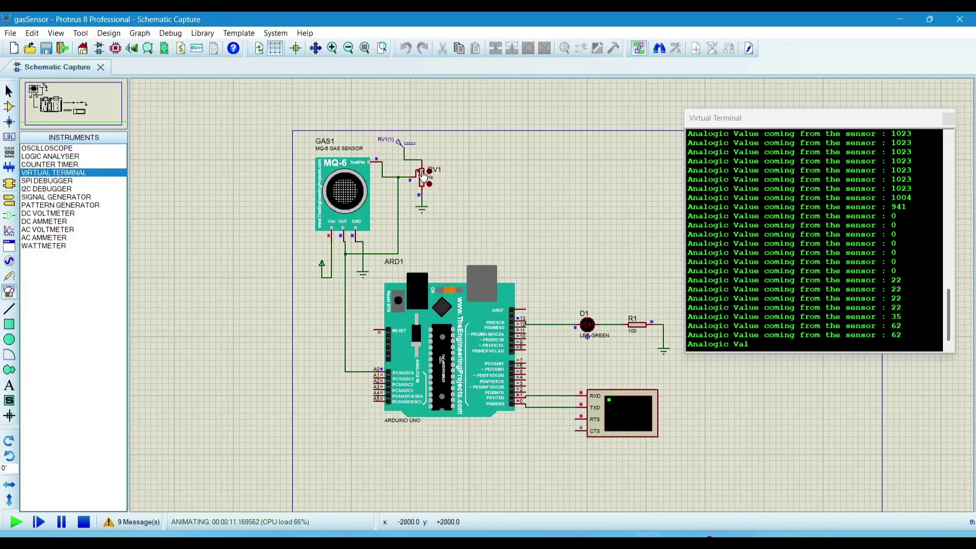
{"action": "left_click", "coordinate": [424, 177]}
{"action": "left_click", "coordinate": [424, 184]}
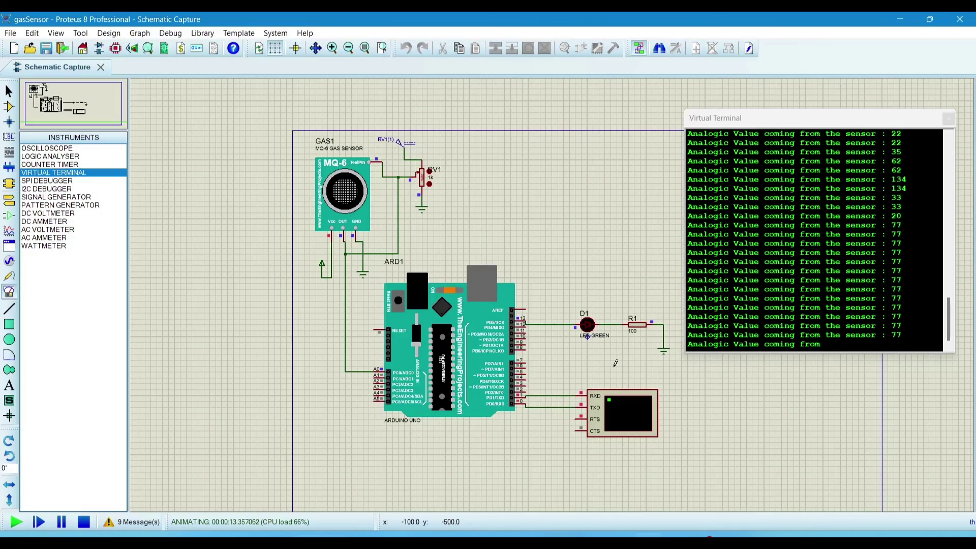
{"action": "left_click_drag", "start_coordinate": [417, 177], "coordinate": [420, 183]}
- Move RV1 through readings 95, 62 and 201 to maximum, lighting LED D1
{"action": "left_click", "coordinate": [420, 175]}
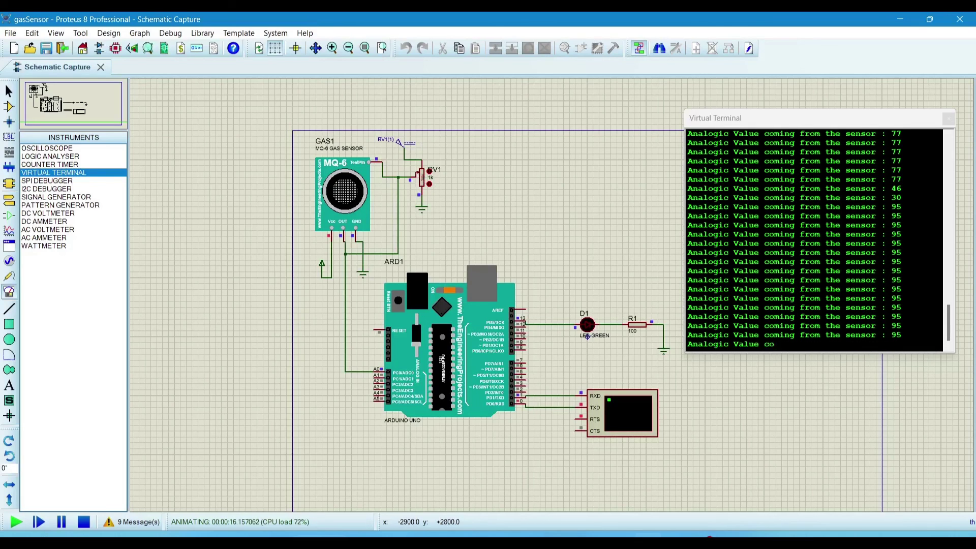
{"action": "left_click", "coordinate": [423, 180]}
{"action": "left_click", "coordinate": [420, 169]}
{"action": "left_click", "coordinate": [420, 161]}
{"action": "left_click", "coordinate": [420, 162]}
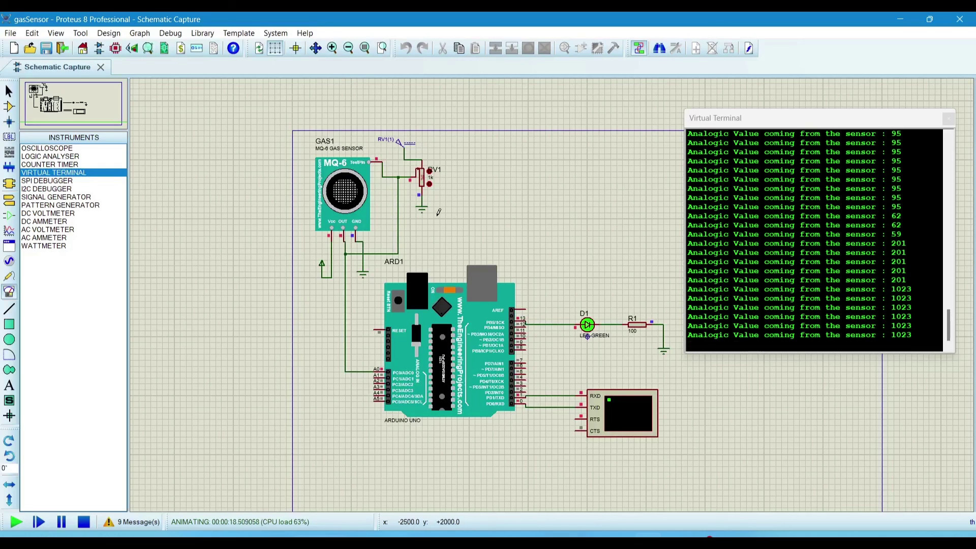